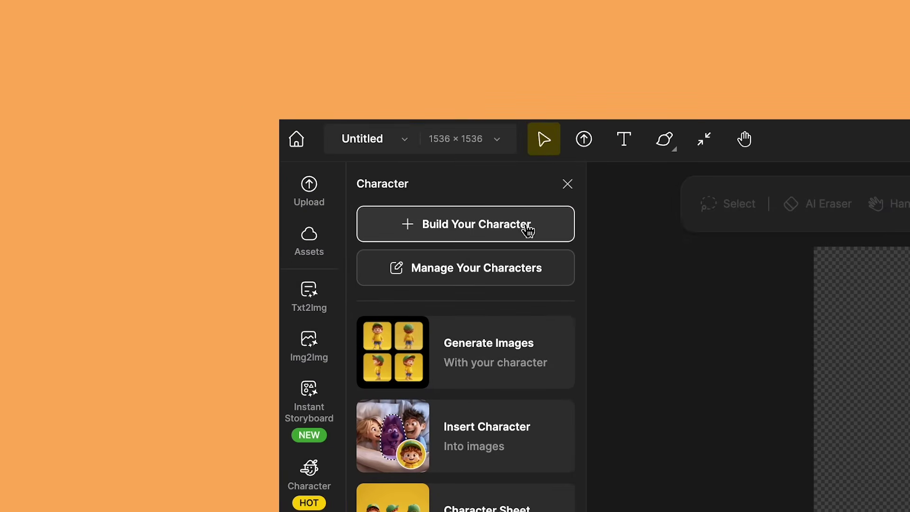
- Open Build Your Character and try Quick Mode's start-from-description option
click(529, 231)
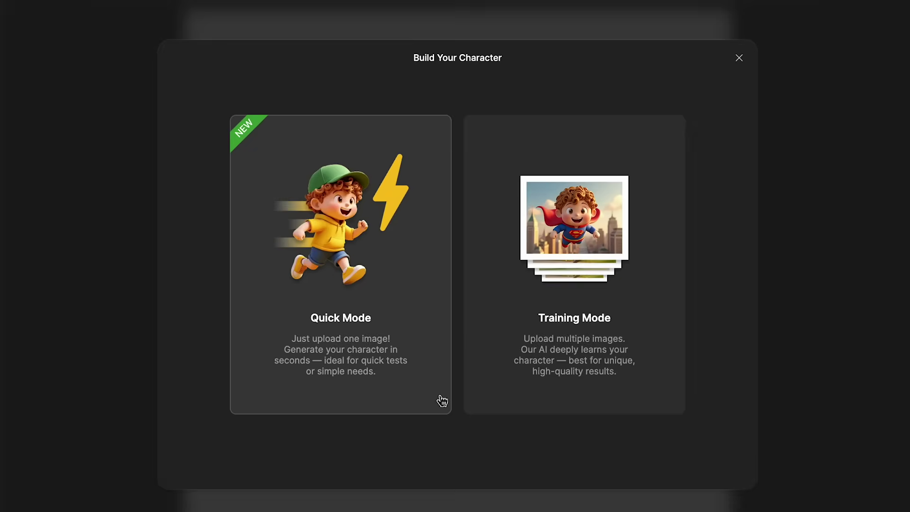
click(421, 393)
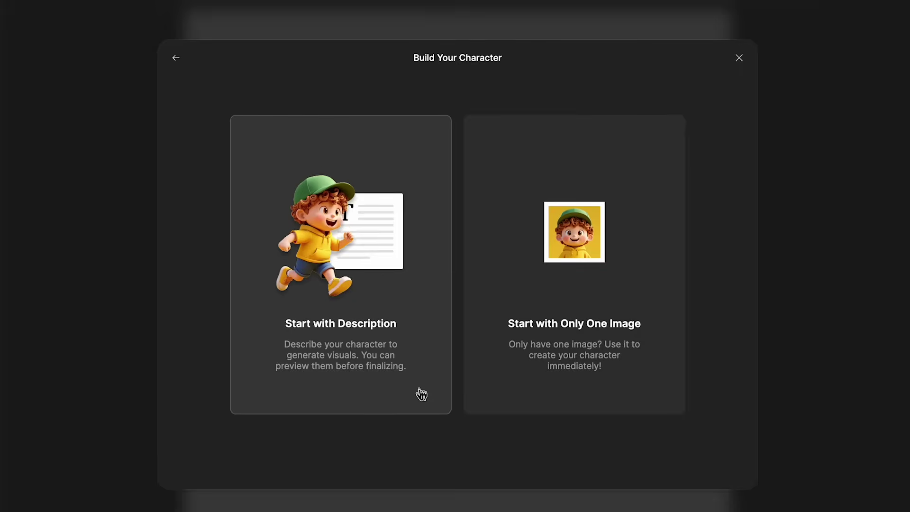
click(387, 397)
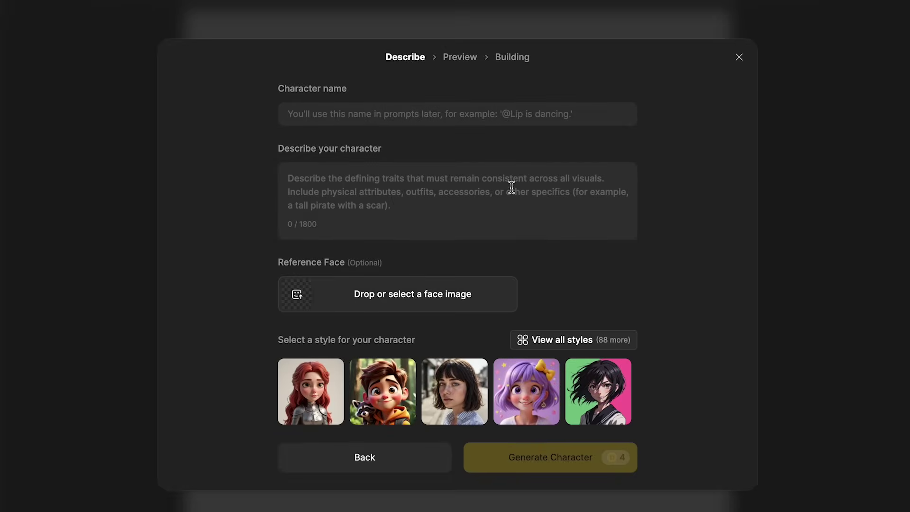
- Browse the full character style collection, then try Quick Mode's single-image start
click(555, 340)
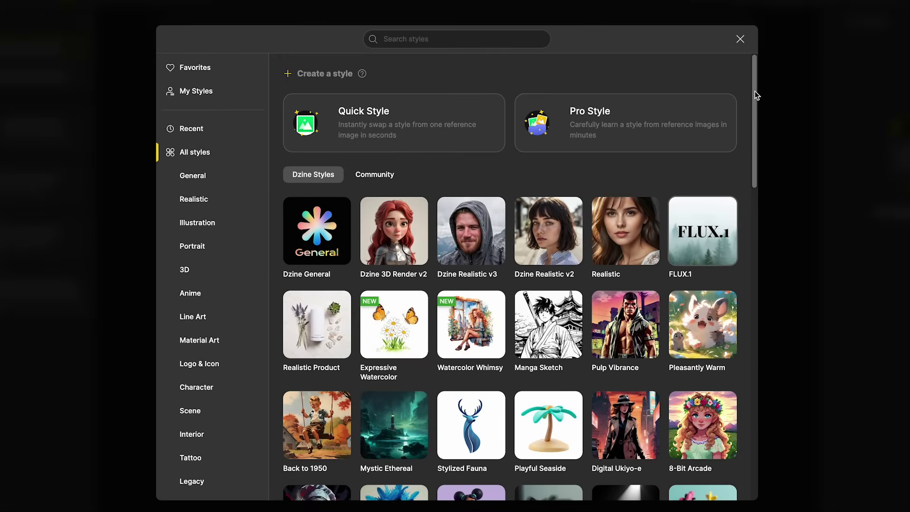
scroll(755, 95, down, 15)
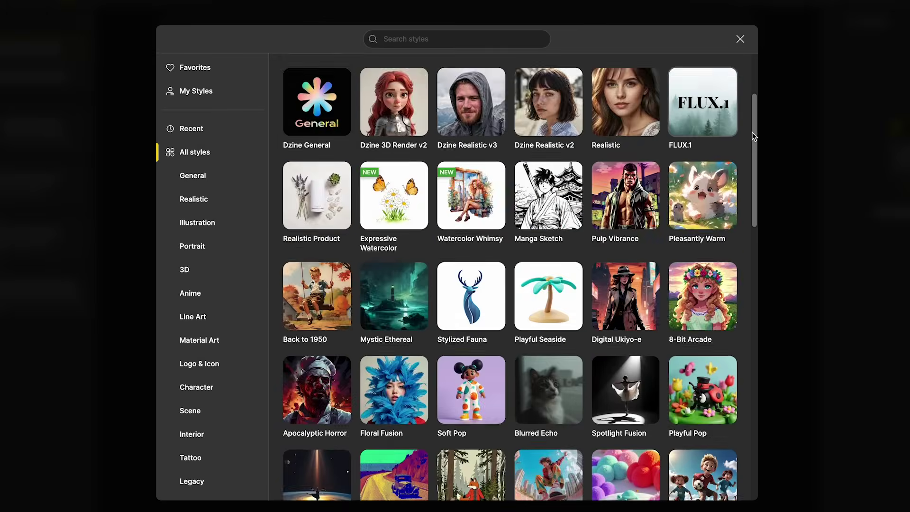
scroll(756, 342, down, 10)
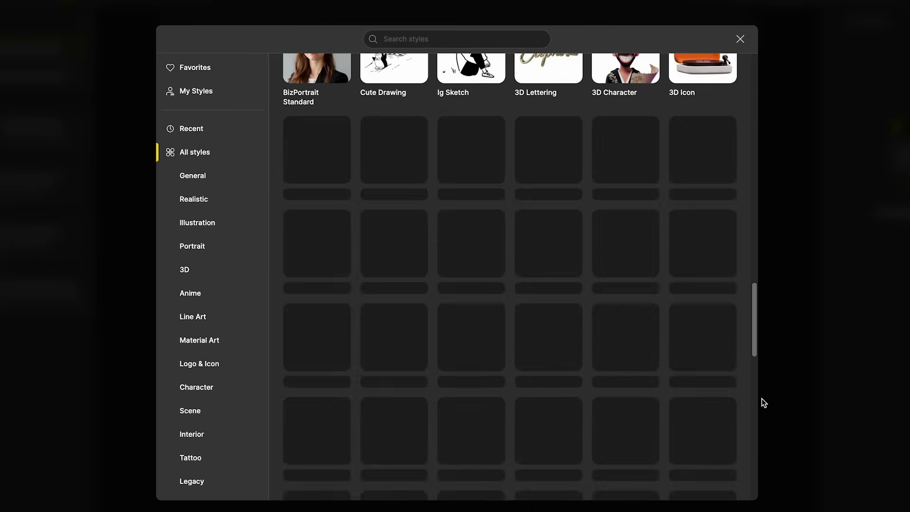
scroll(761, 398, up, 20)
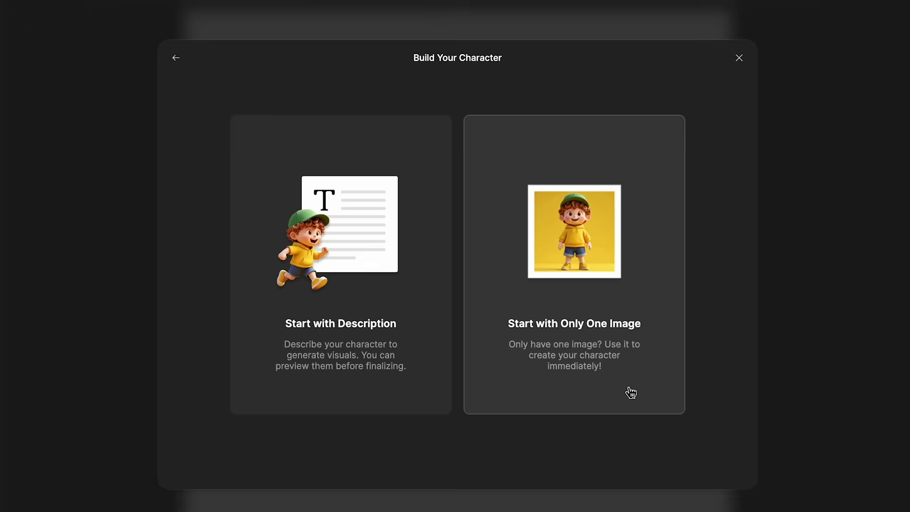
click(629, 396)
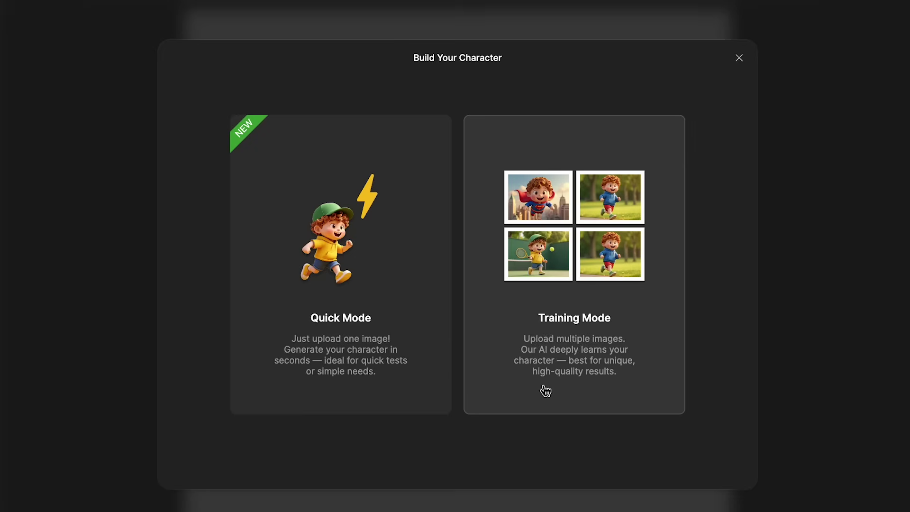
- Start a Training Mode character from description, pick the red-haired 3D style, and generate Jack previews
click(545, 390)
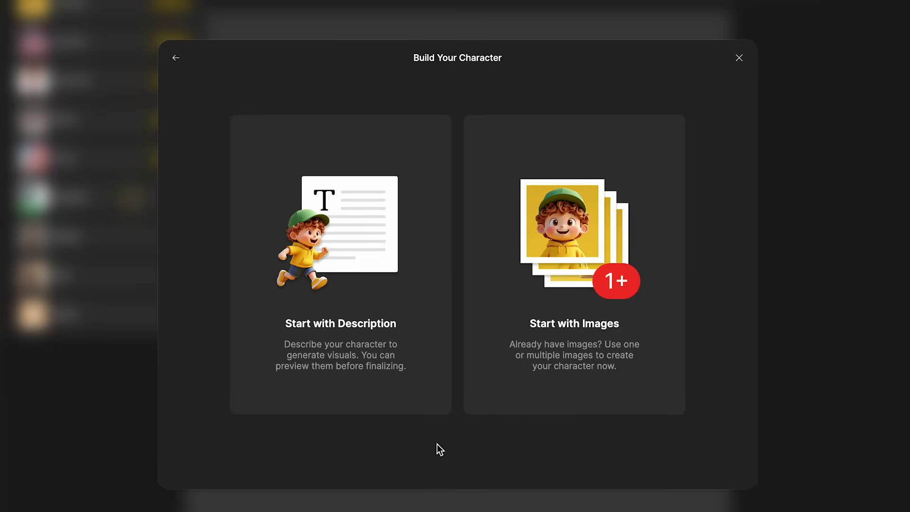
click(380, 311)
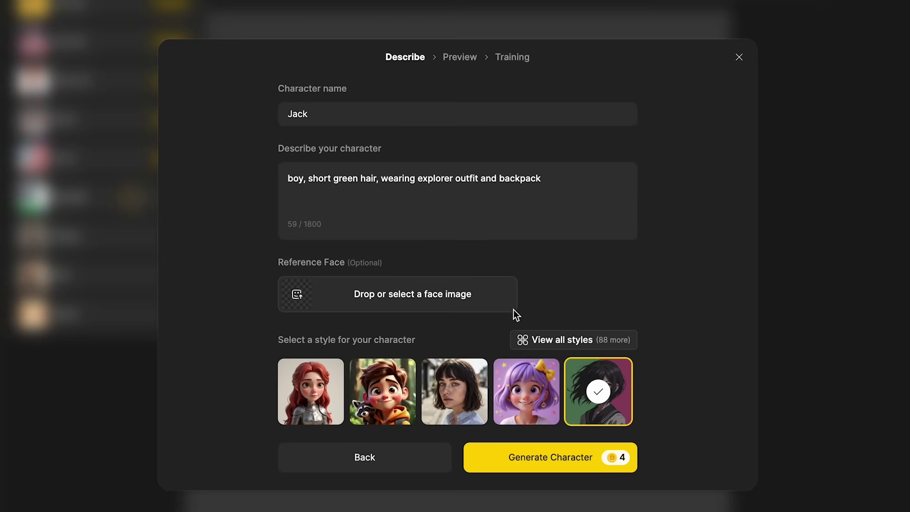
click(331, 422)
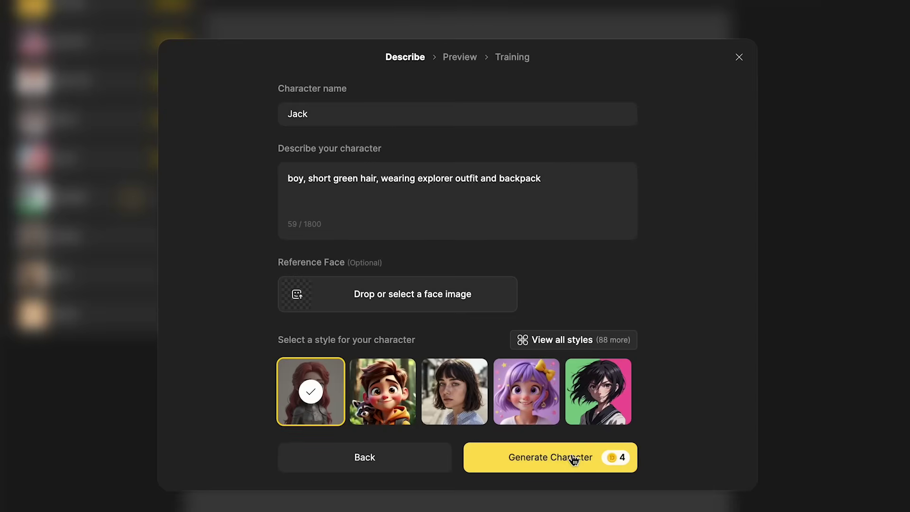
click(574, 459)
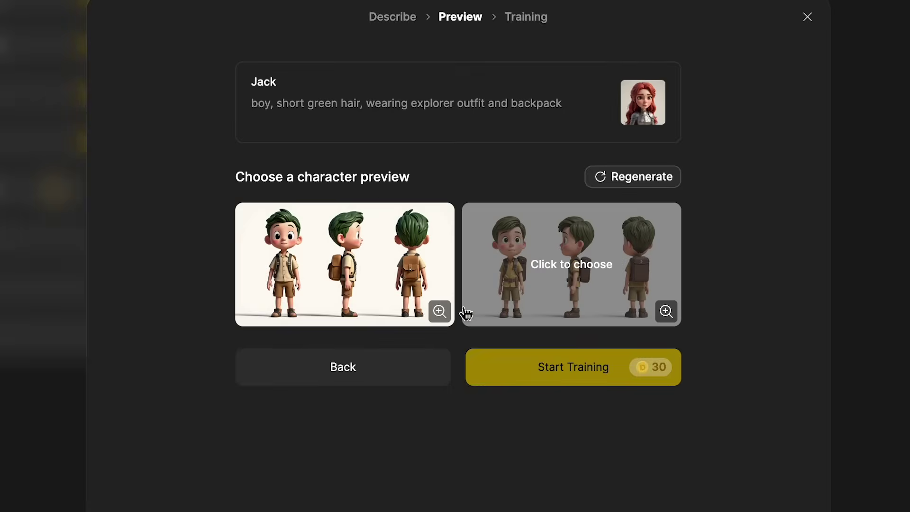
- Inspect the left preview sheet enlarged, then choose it for Jack
click(440, 311)
click(555, 490)
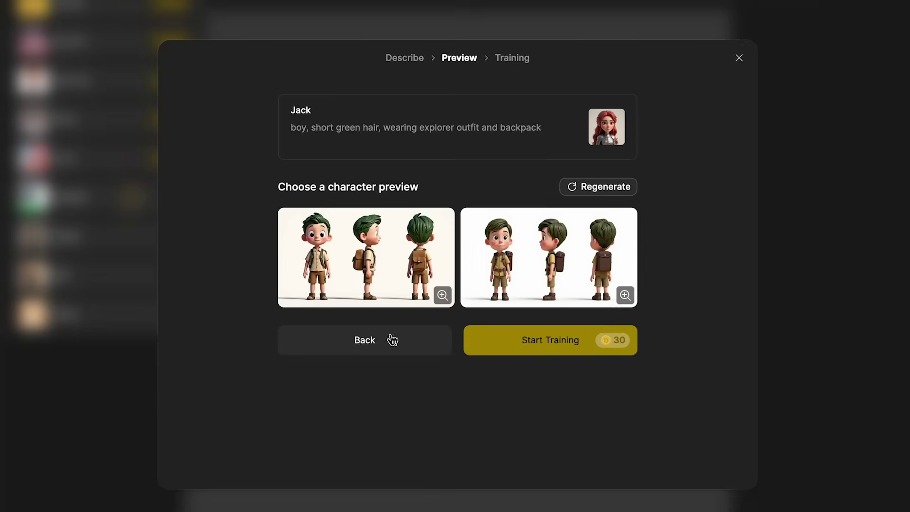
click(443, 295)
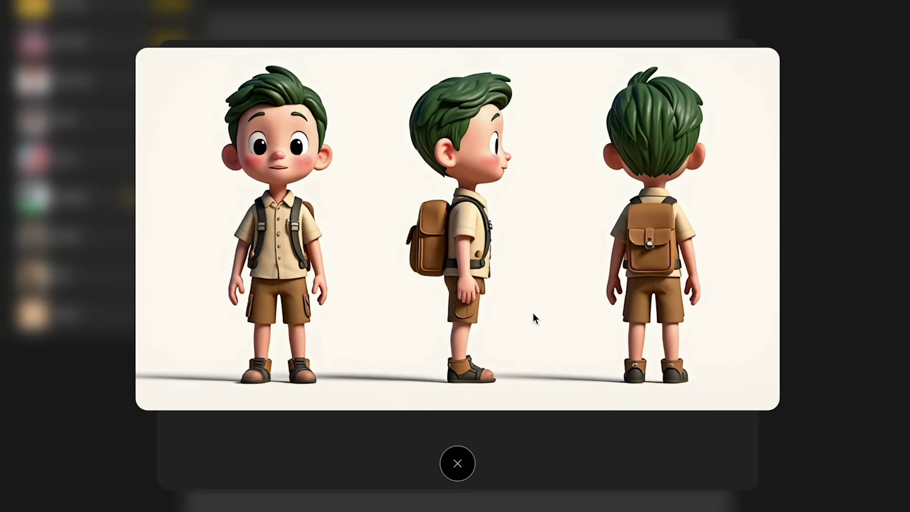
click(564, 457)
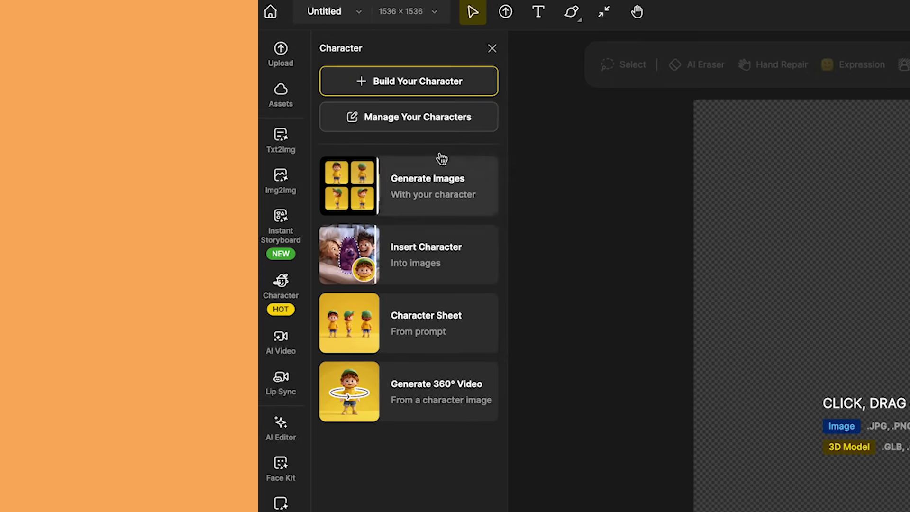
click(480, 118)
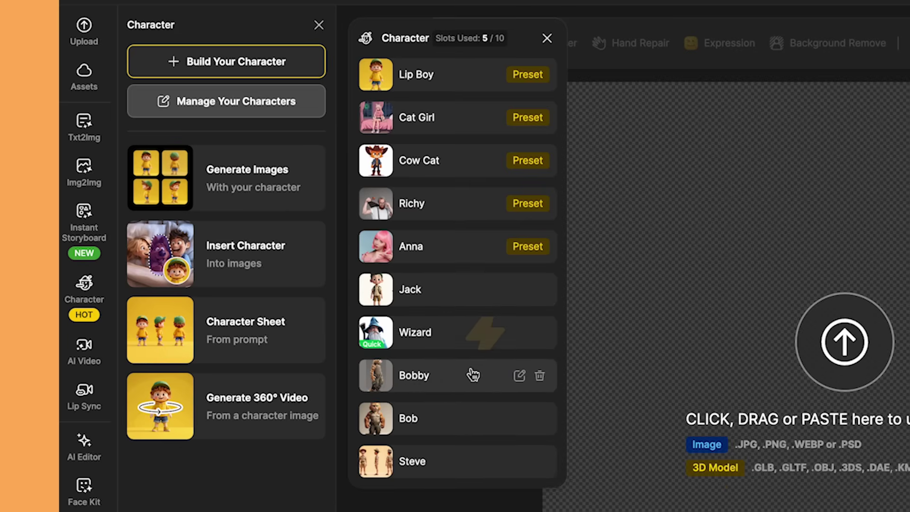
click(185, 481)
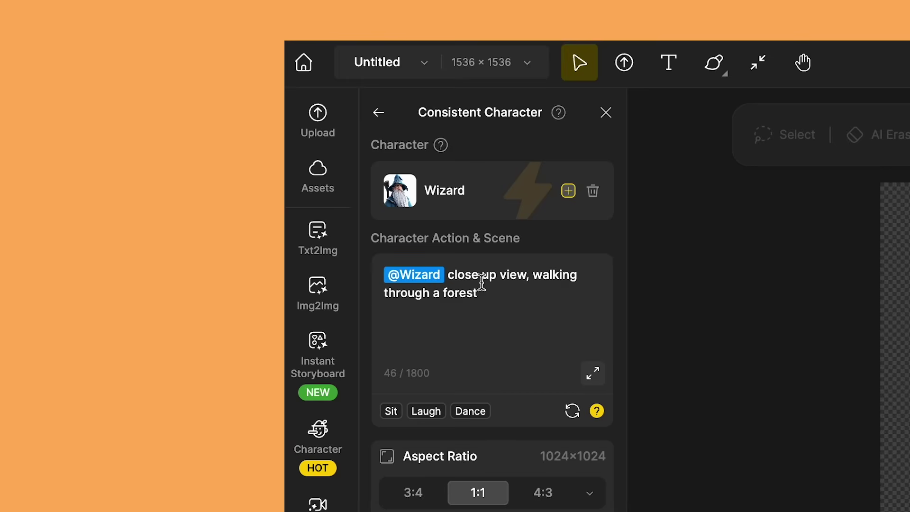
- Set the wizard forest output to Desktop 16:9 and generate the images
click(590, 493)
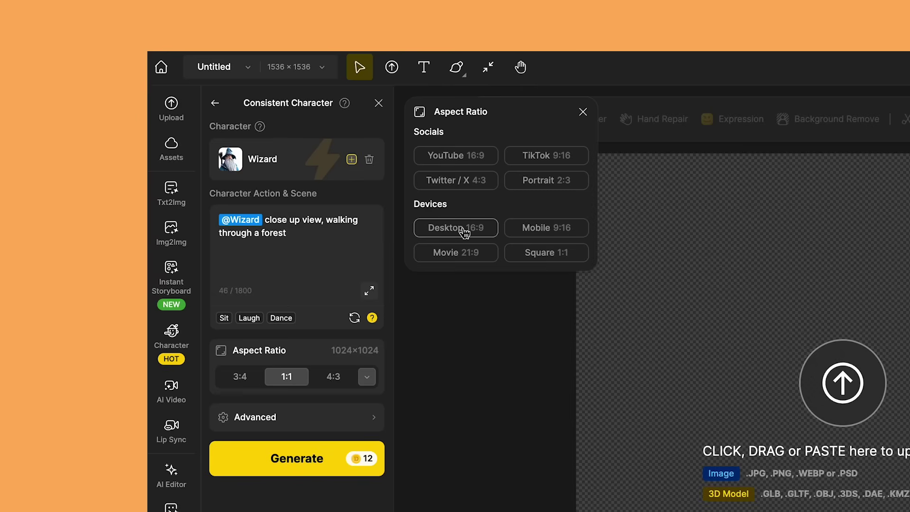
click(464, 229)
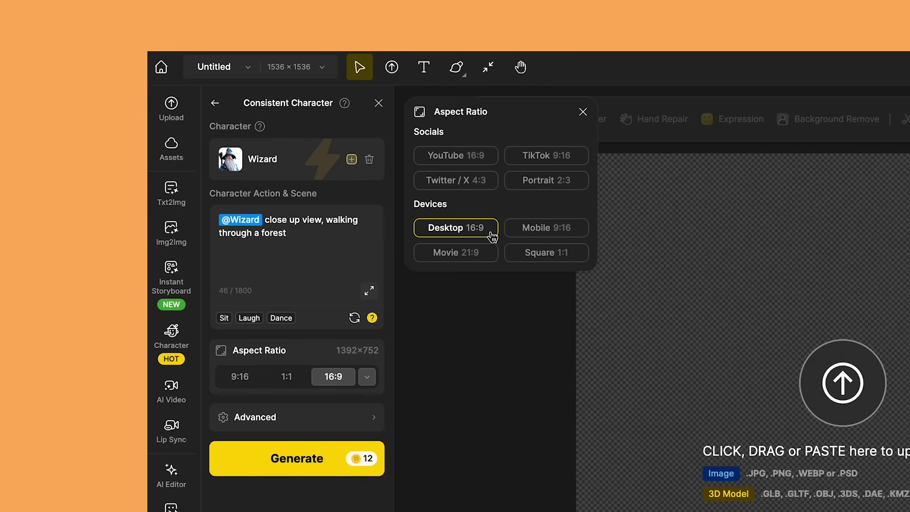
click(310, 478)
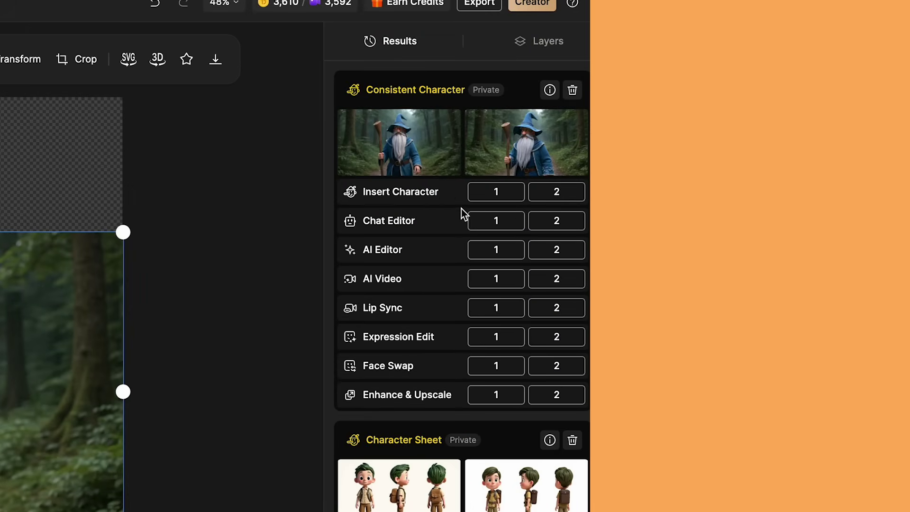
- Run Enhance on the wizard forest image, then switch to Upscale for a 1.5x version
click(485, 400)
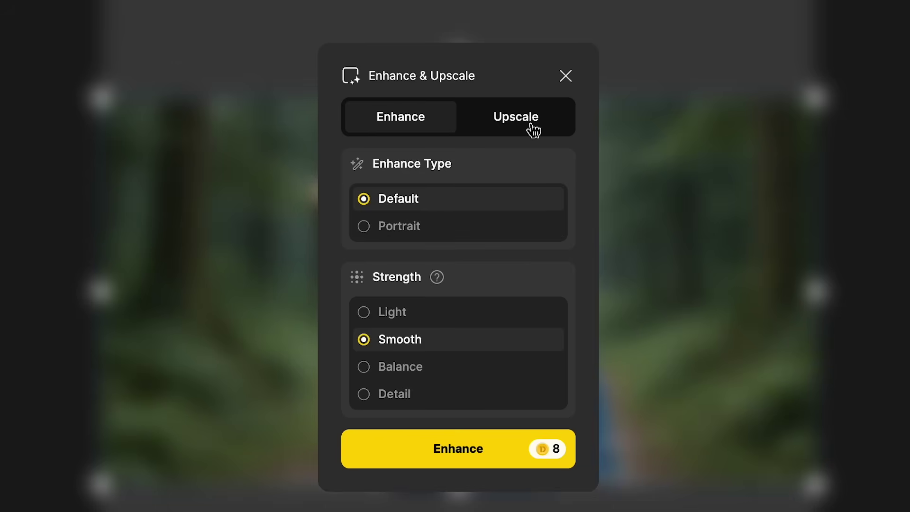
click(516, 116)
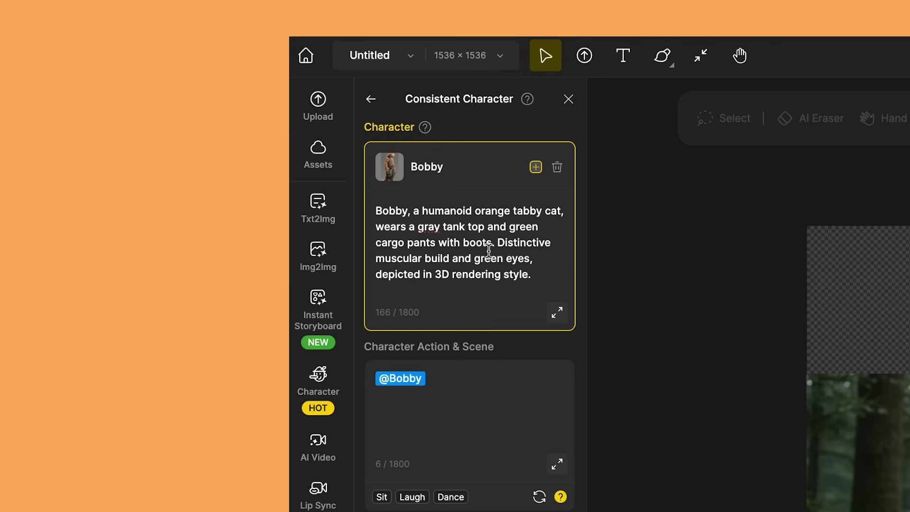
click(516, 411)
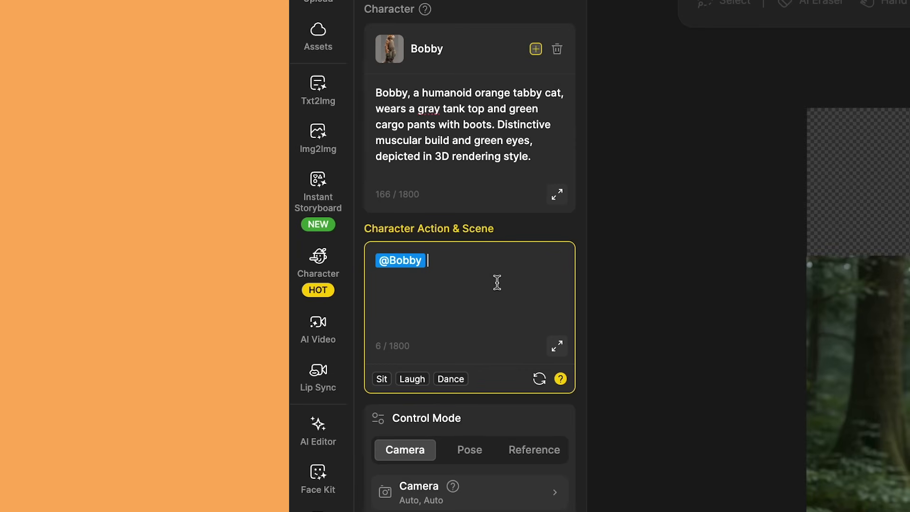
click(545, 165)
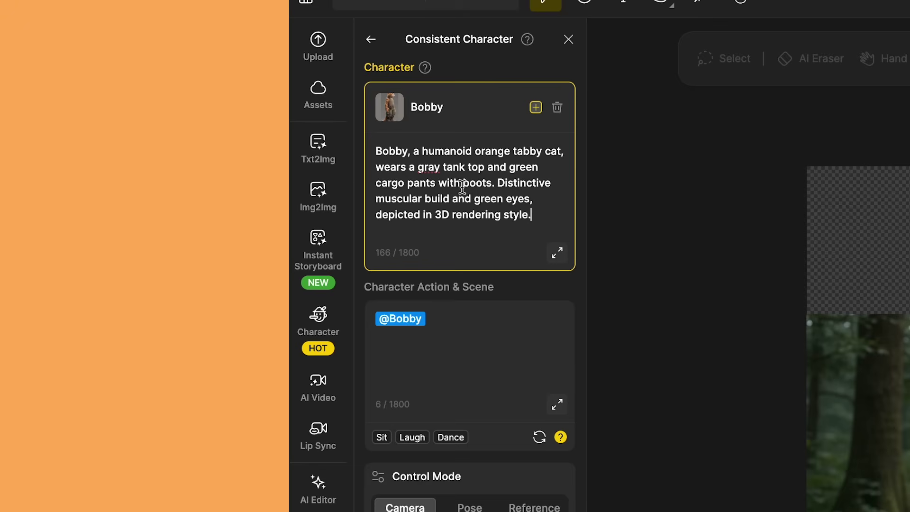
click(440, 344)
text(is hiking up a mountain and holding a map, he looks confused)
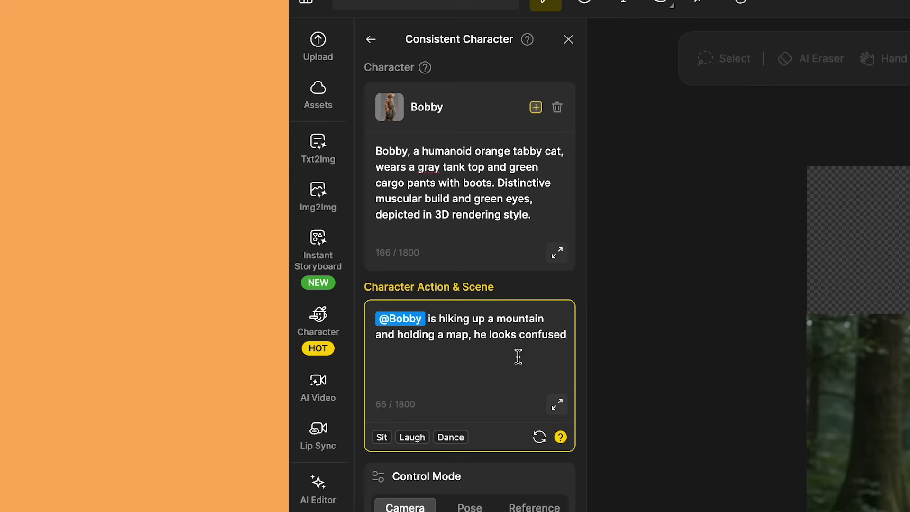
- Open the Camera options and choose the Upper Body camera shot
scroll(530, 358, down, 5)
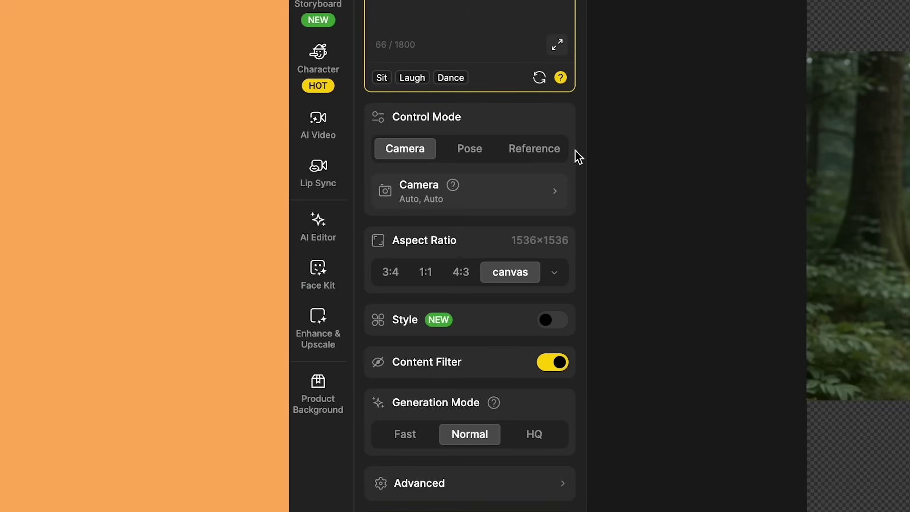
click(540, 192)
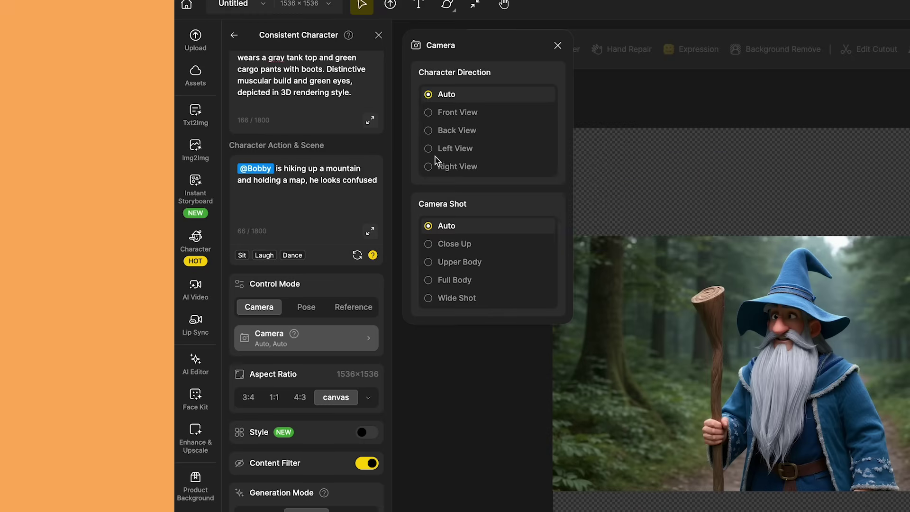
mouse_move(437, 117)
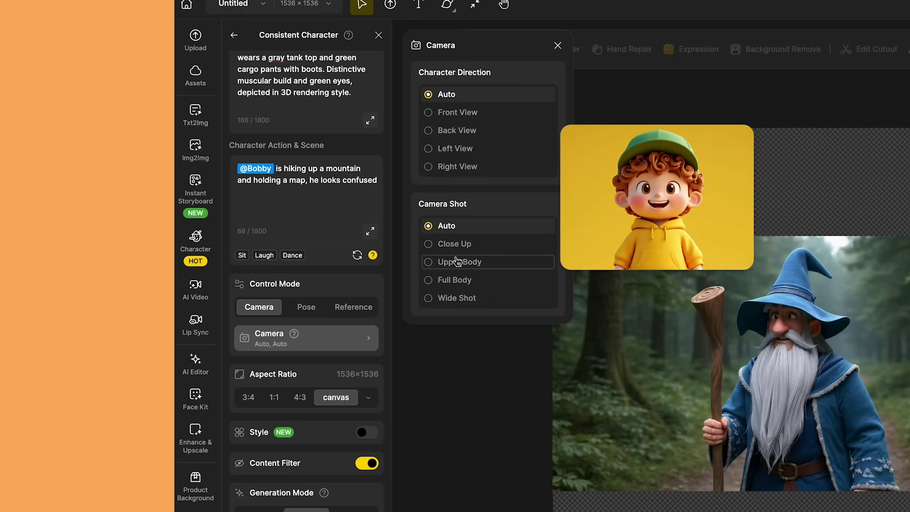
mouse_move(460, 283)
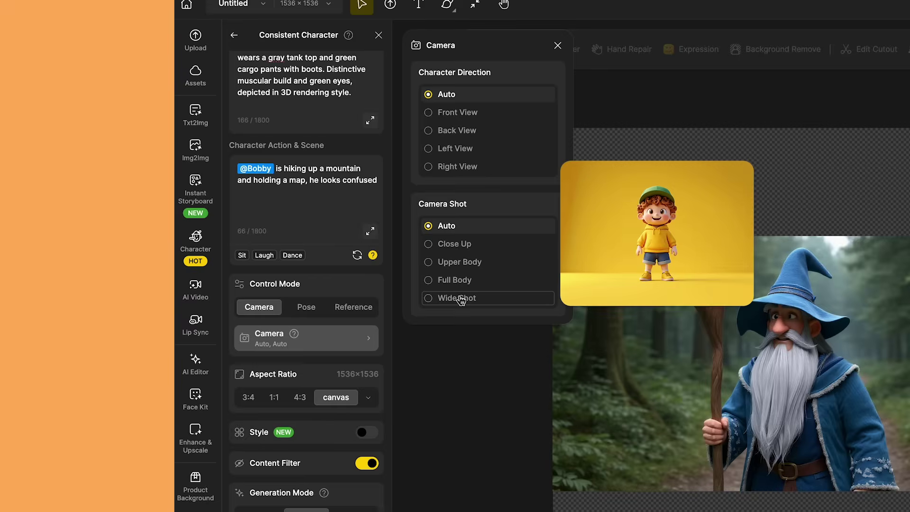
mouse_move(447, 264)
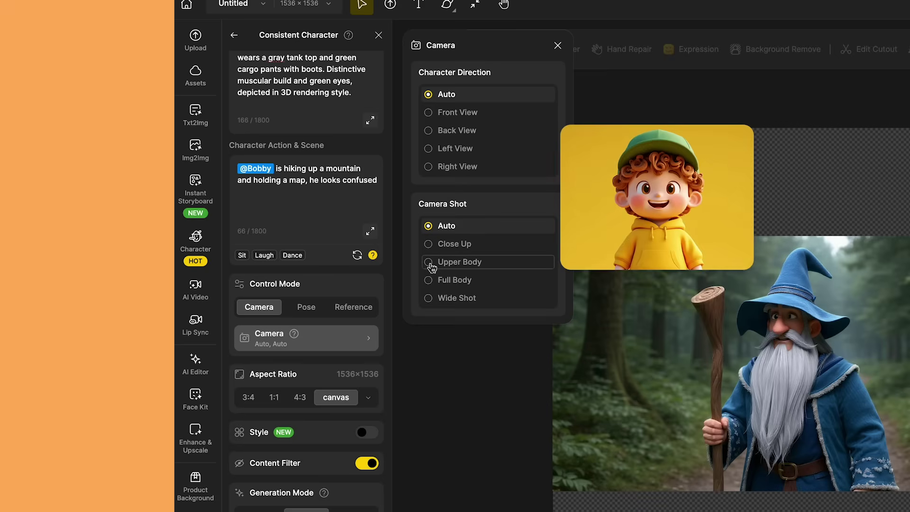
click(430, 264)
- Set Front View, switch Control Mode to Pose with Pose Mode on, and align Bobby's arm joints
click(429, 112)
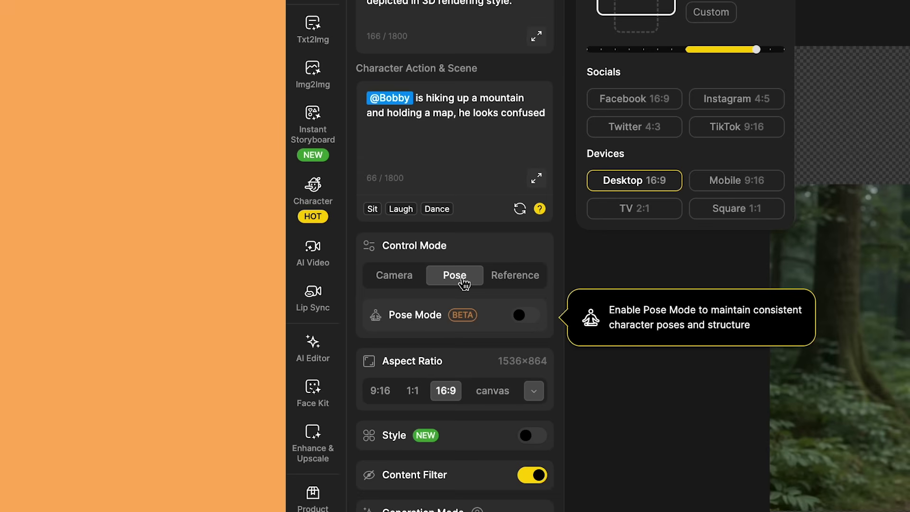
click(519, 283)
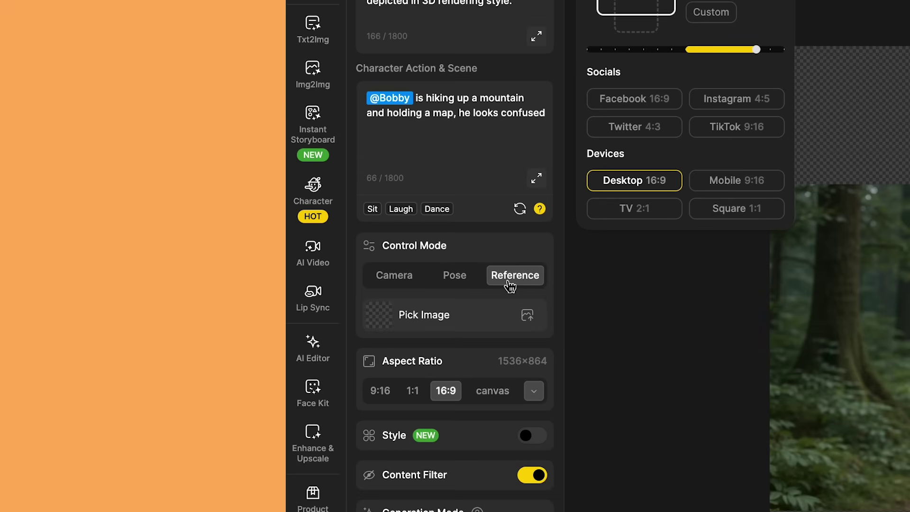
click(458, 284)
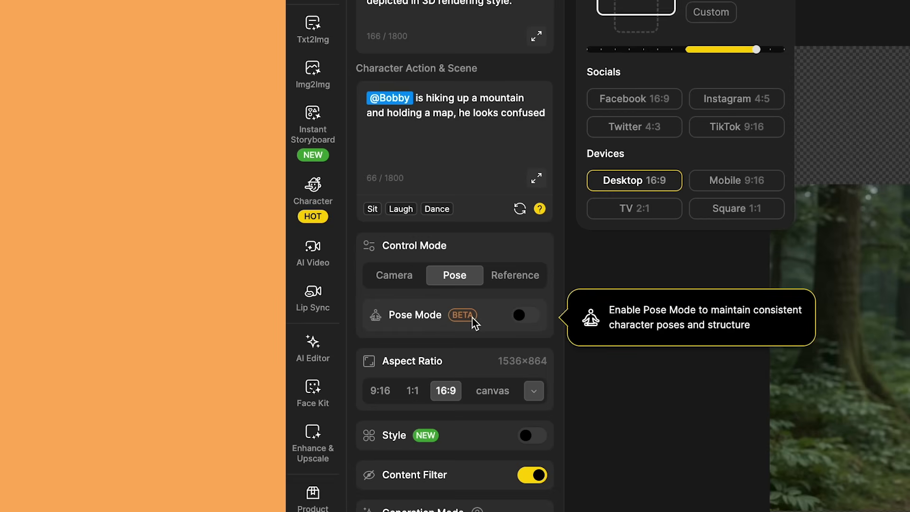
click(510, 320)
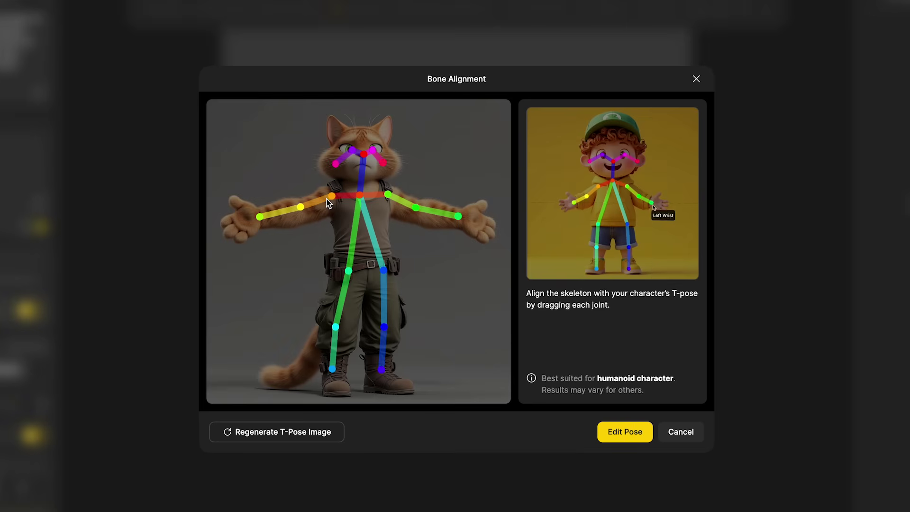
drag(330, 196, 327, 198)
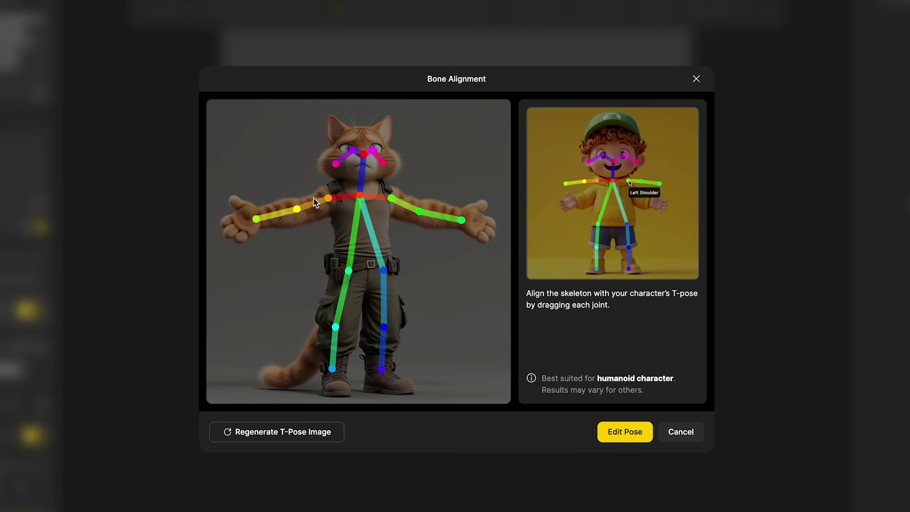
- Apply the third reference pose to Bobby's skeleton, save it, and rotate it slightly
click(625, 437)
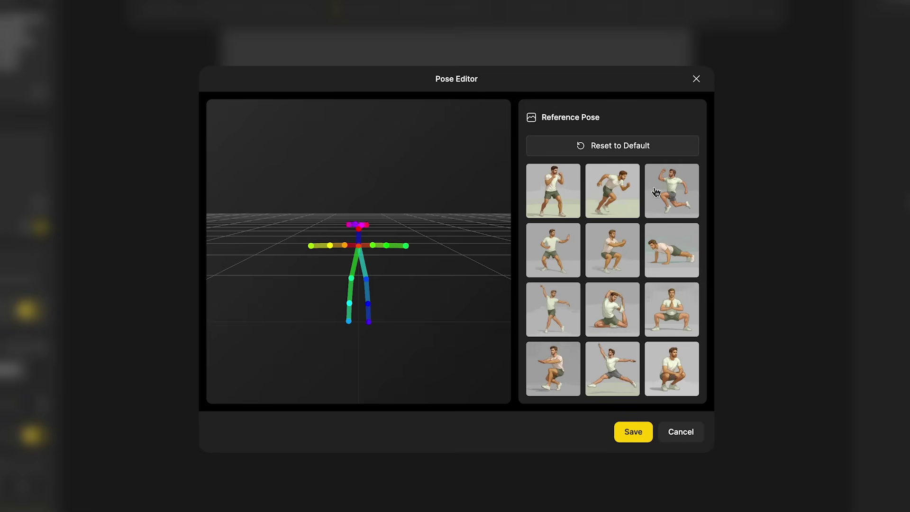
click(673, 193)
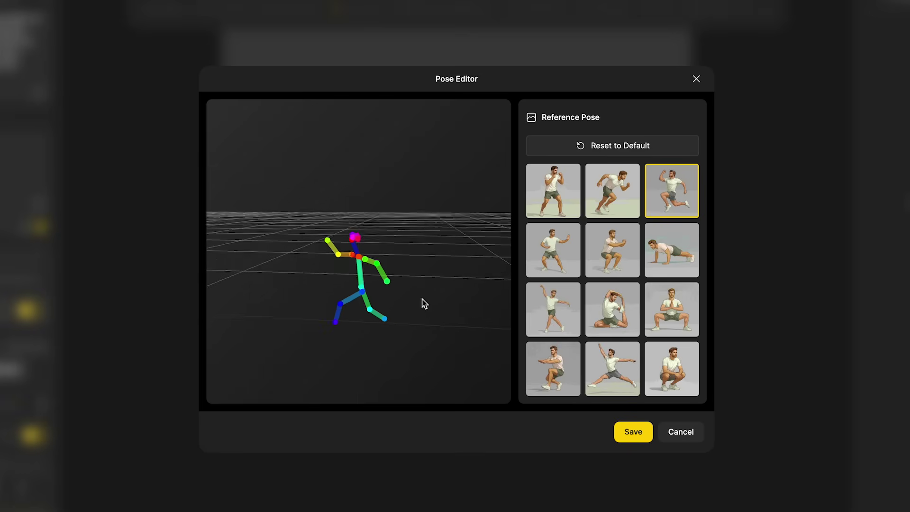
drag(424, 303, 414, 321)
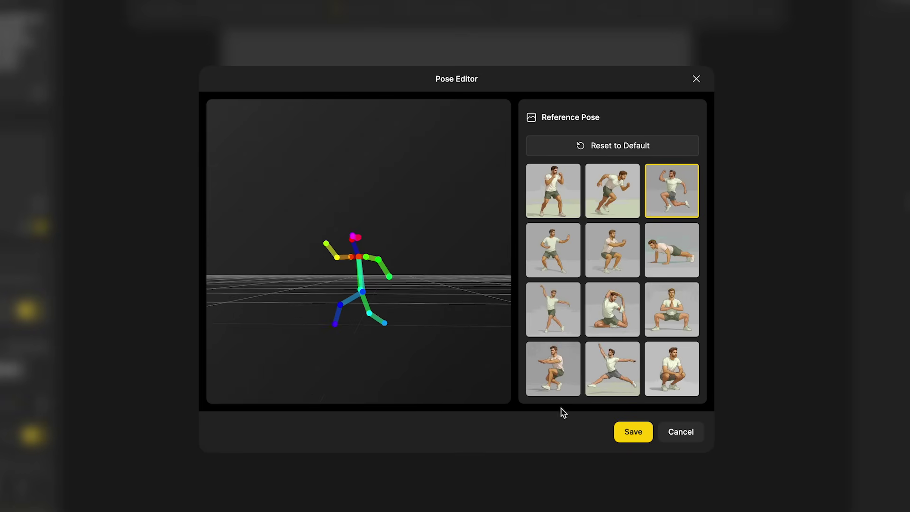
click(634, 431)
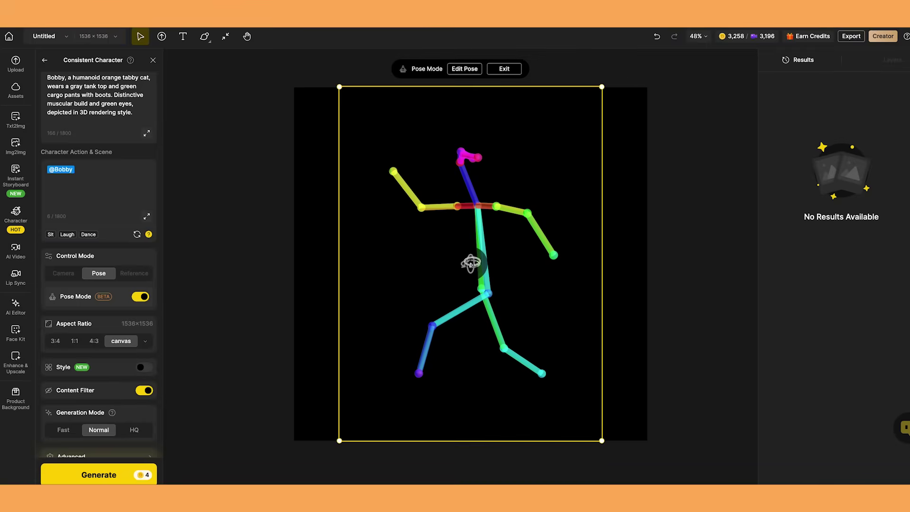
drag(474, 264, 472, 260)
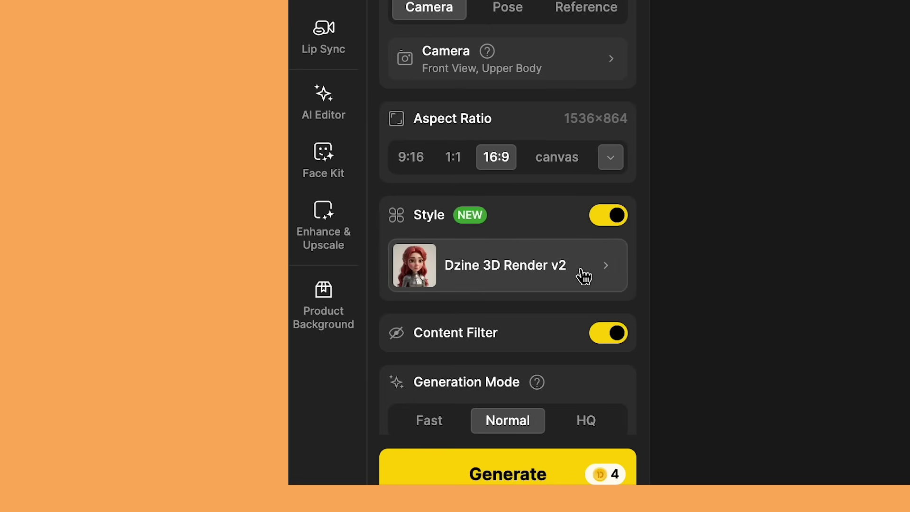
- Turn Style off, select HQ generation mode, and generate the confused Bobby on the mountain
click(618, 218)
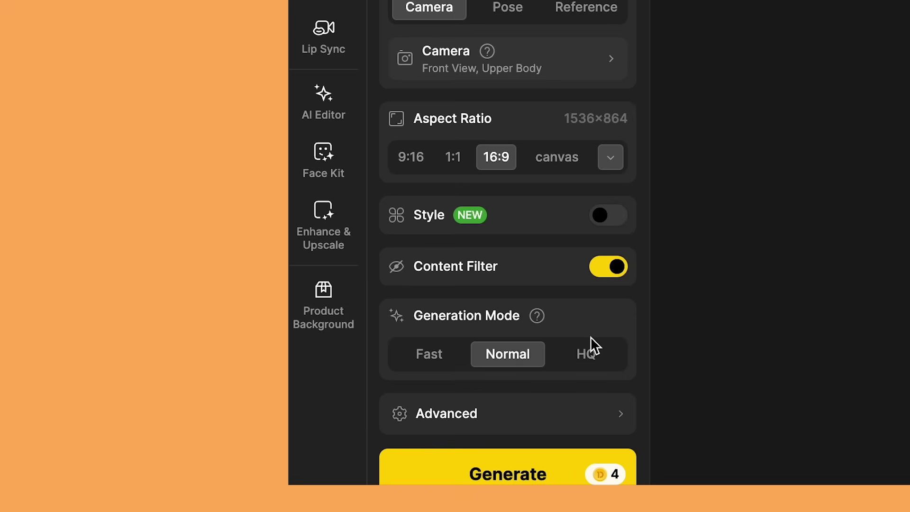
click(587, 354)
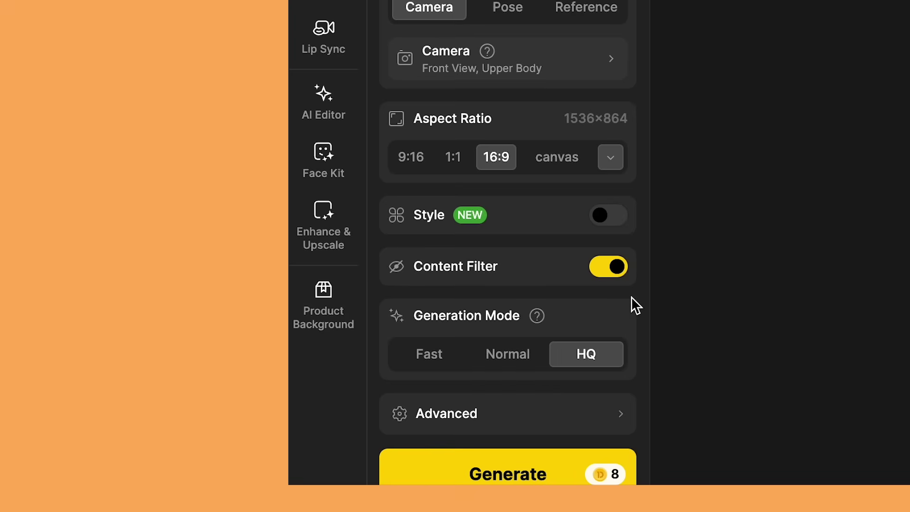
click(555, 462)
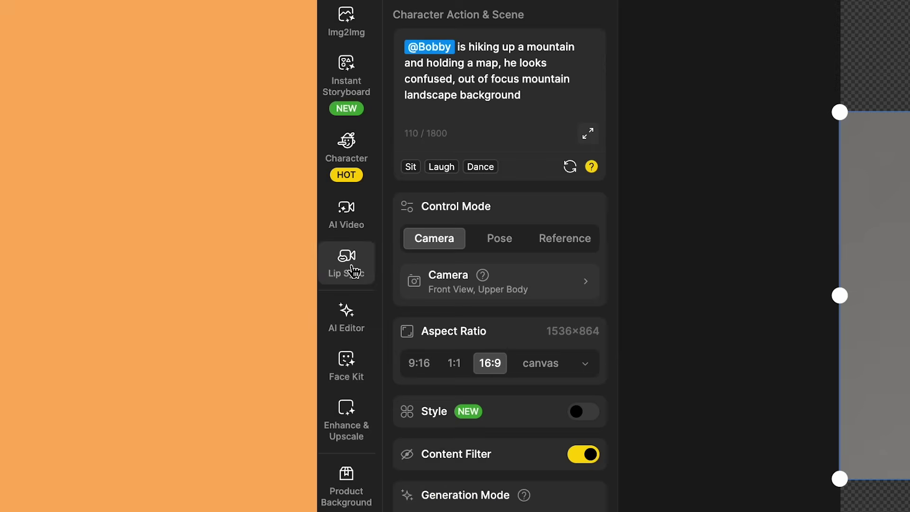
- Start Lip Sync from the second generated Bobby image
click(349, 264)
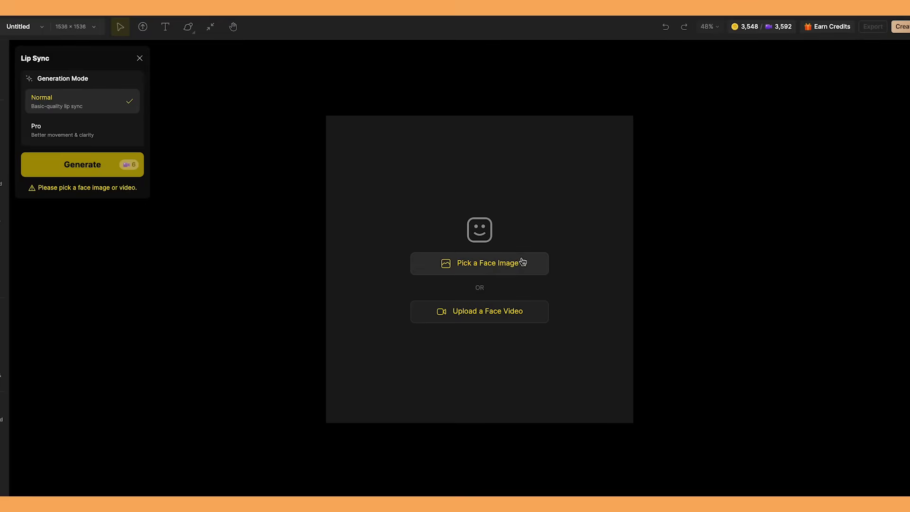
- Switch lip sync to Pro mode and select the cat's detected face as the face image
click(99, 129)
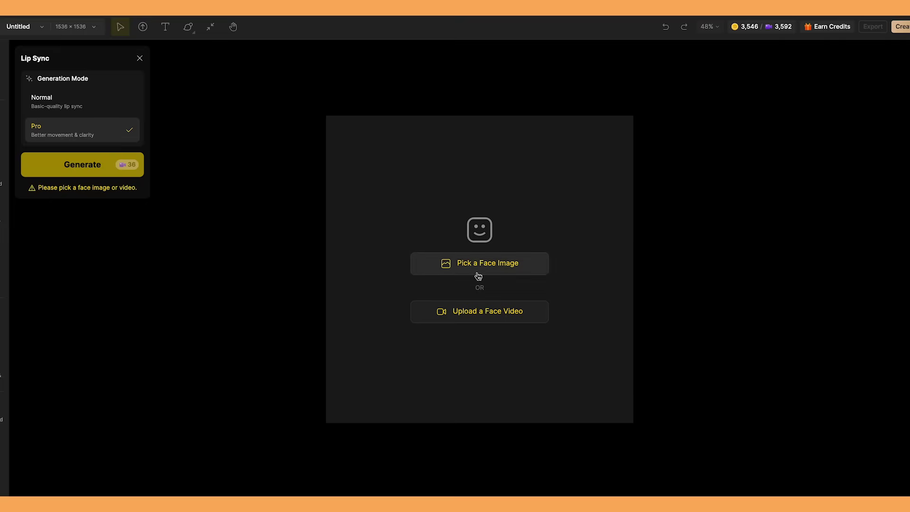
click(524, 272)
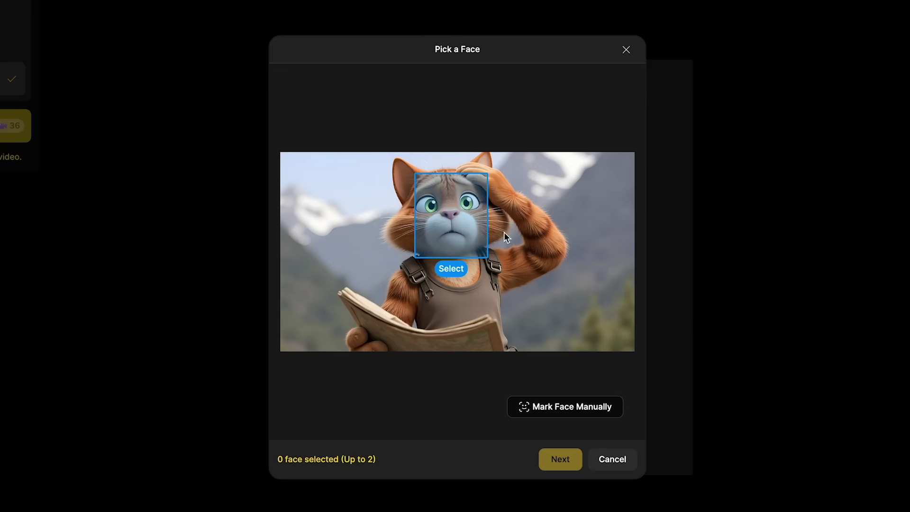
click(469, 214)
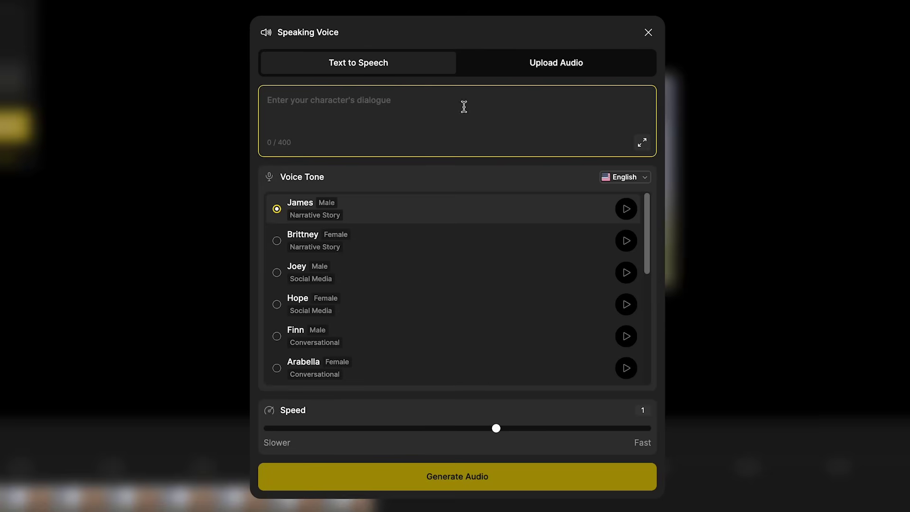
- Check the audio upload option, then preview the first narrative-story text-to-speech voice
click(542, 64)
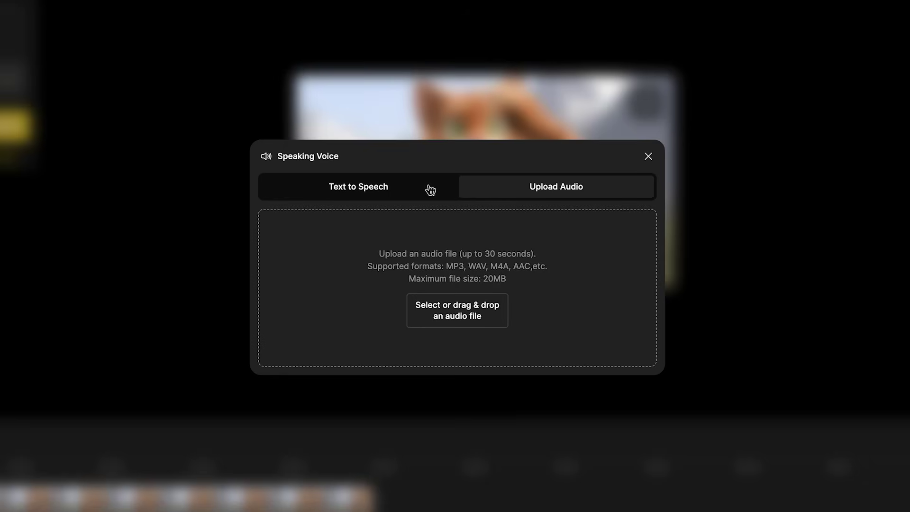
click(390, 187)
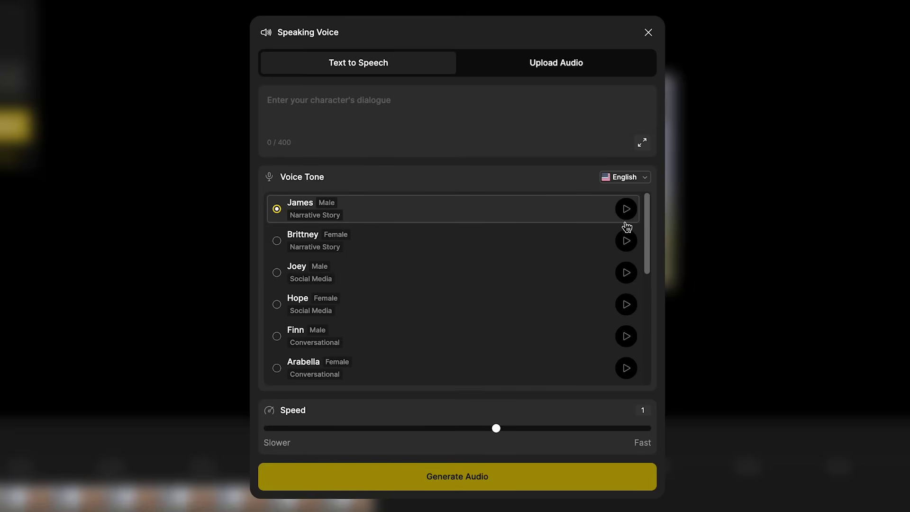
scroll(627, 246, down, 5)
scroll(627, 265, up, 5)
scroll(628, 230, up, 1)
click(628, 213)
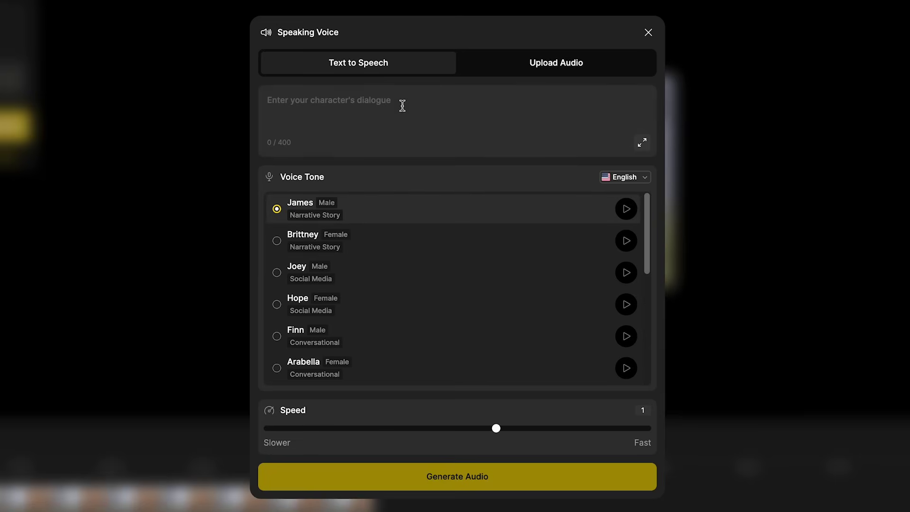
- Paste the totally-lost line, generate it at 0.9 speed and apply the audio to the speaker track
click(402, 105)
text(Oh no!...I'm totally lost...which way should I go now?)
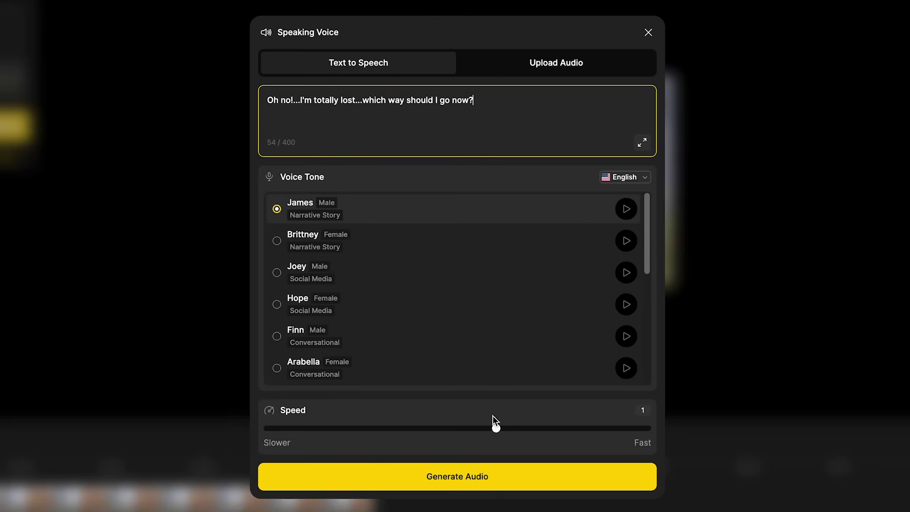
drag(493, 415, 320, 439)
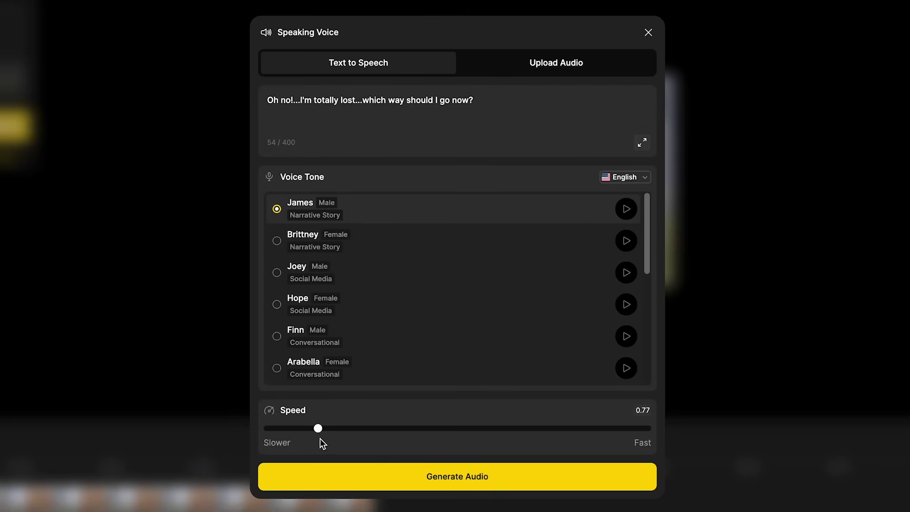
click(441, 476)
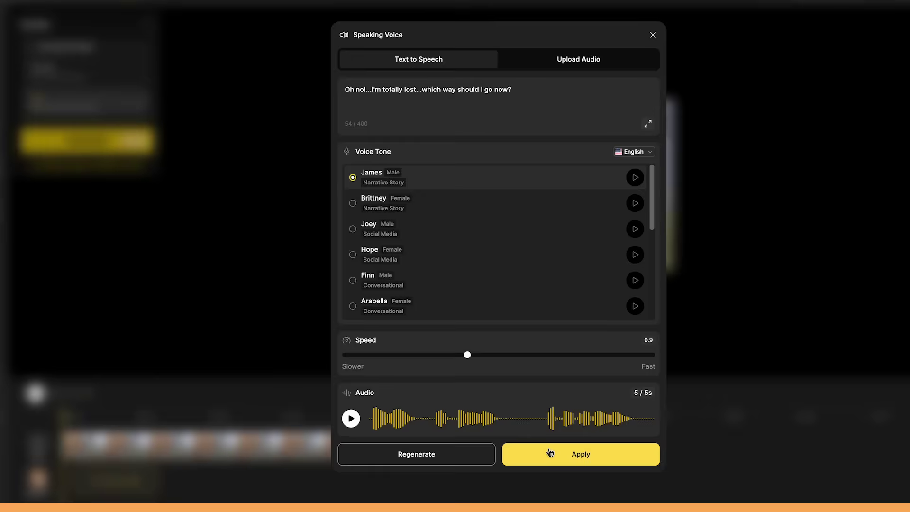
click(550, 453)
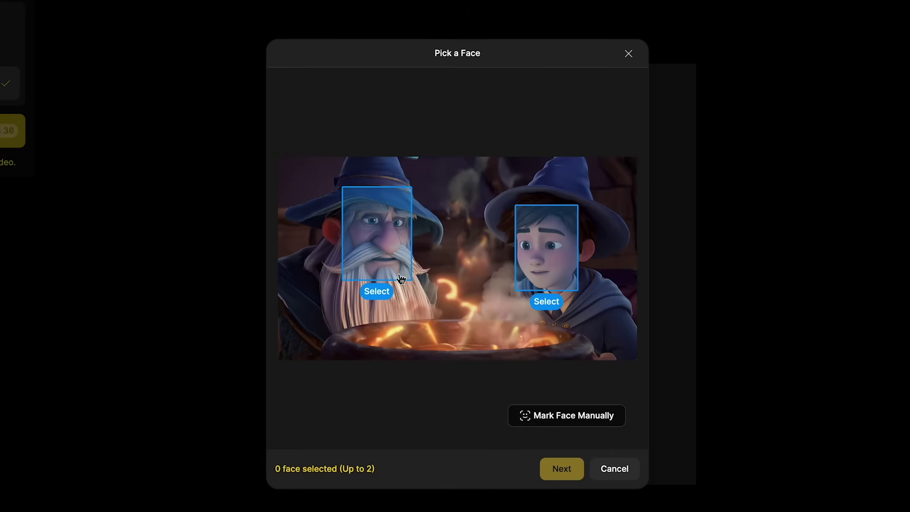
- Select the old wizard's face and begin uploading an audio file for Speaker A
click(360, 253)
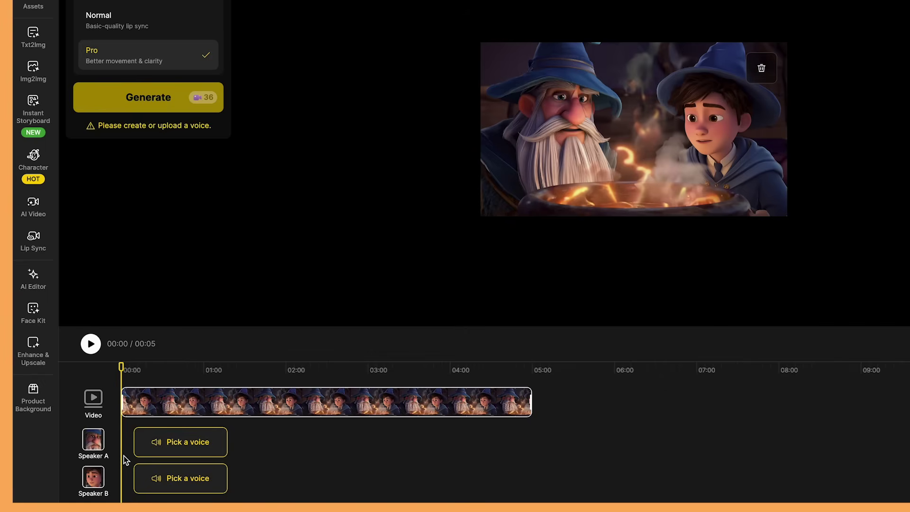
click(202, 450)
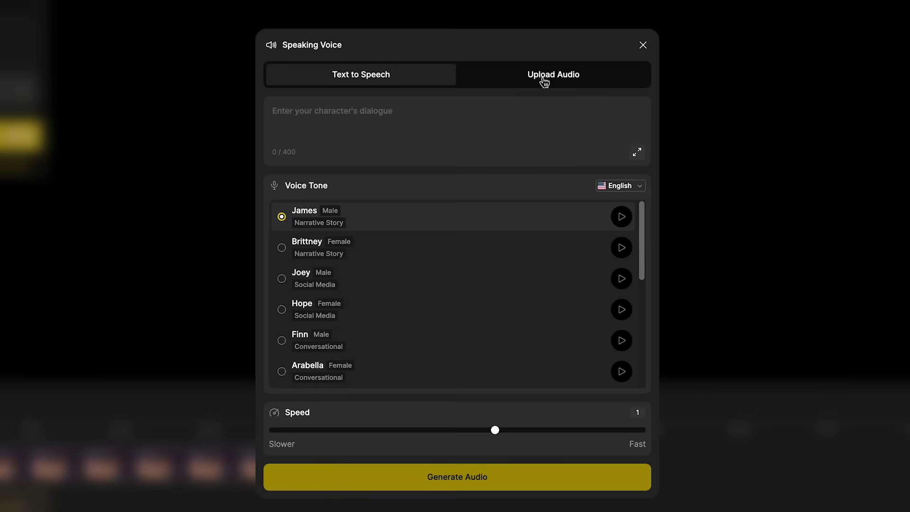
click(544, 81)
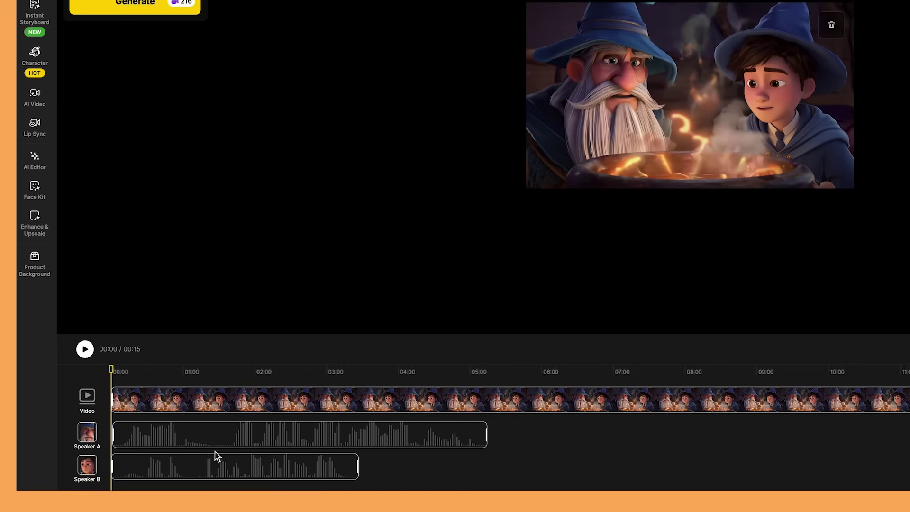
- Move Speaker A's clip later, trim its end, add another dialogue line and nudge it into place
click(188, 440)
drag(187, 440, 431, 440)
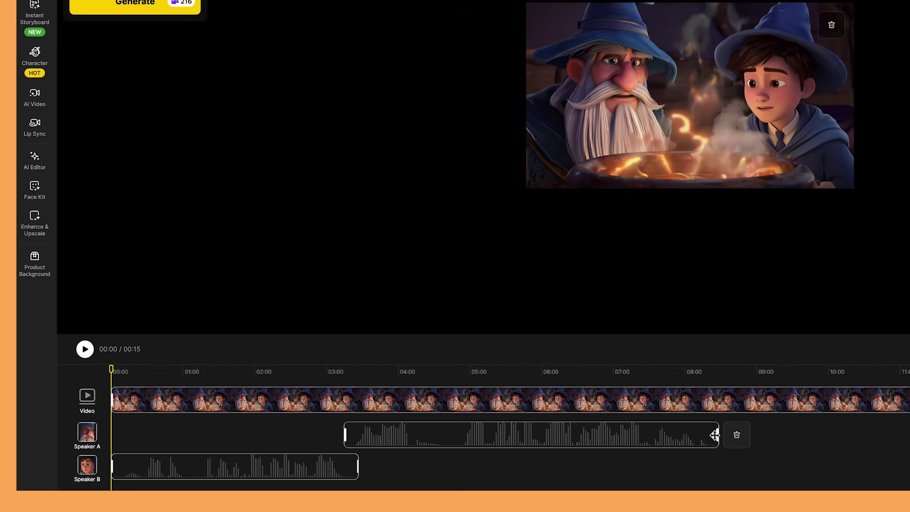
mouse_move(717, 434)
mouse_down()
mouse_move(702, 434)
mouse_move(721, 433)
mouse_up()
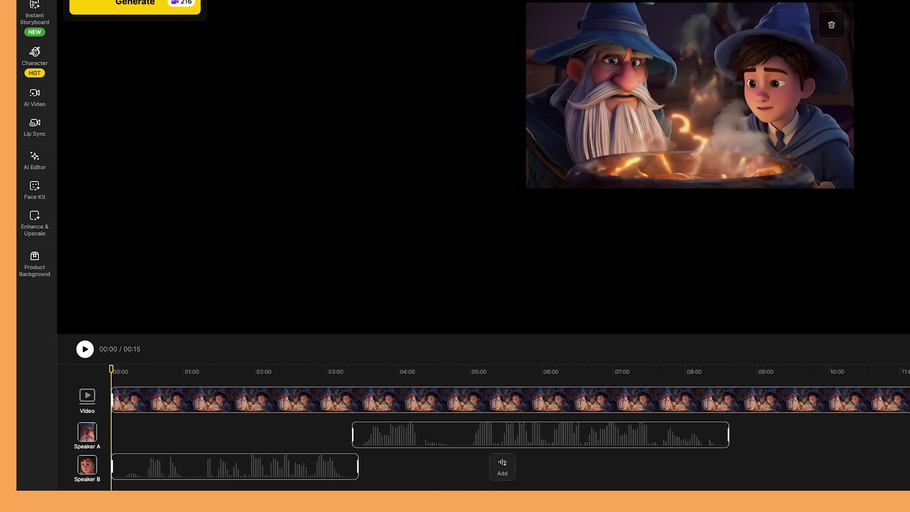
click(499, 467)
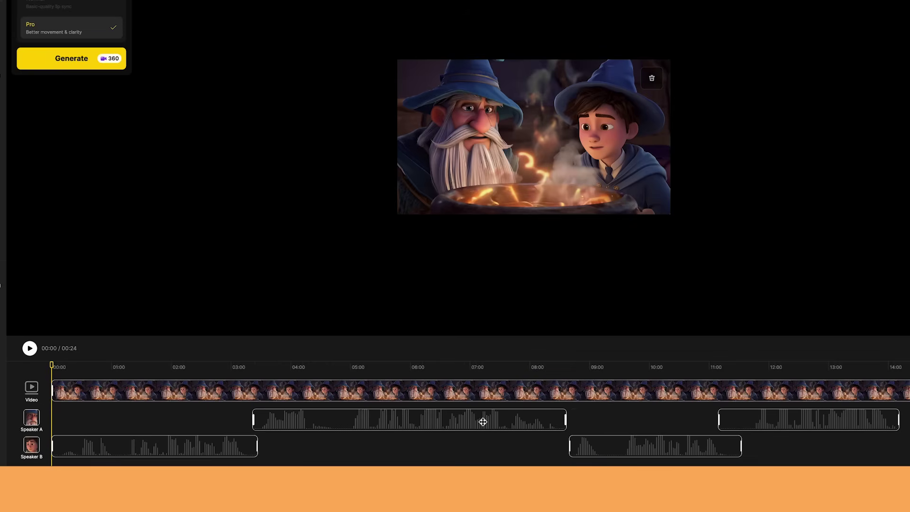
drag(481, 420, 490, 420)
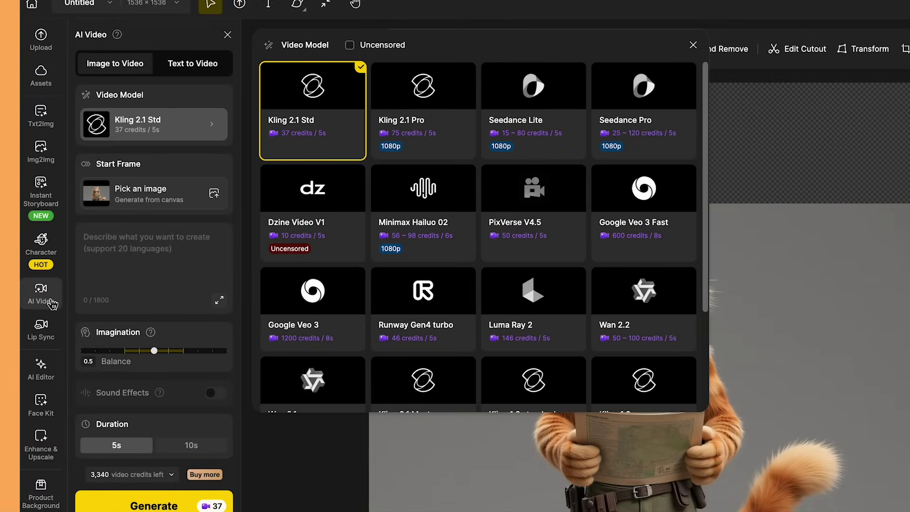
click(52, 303)
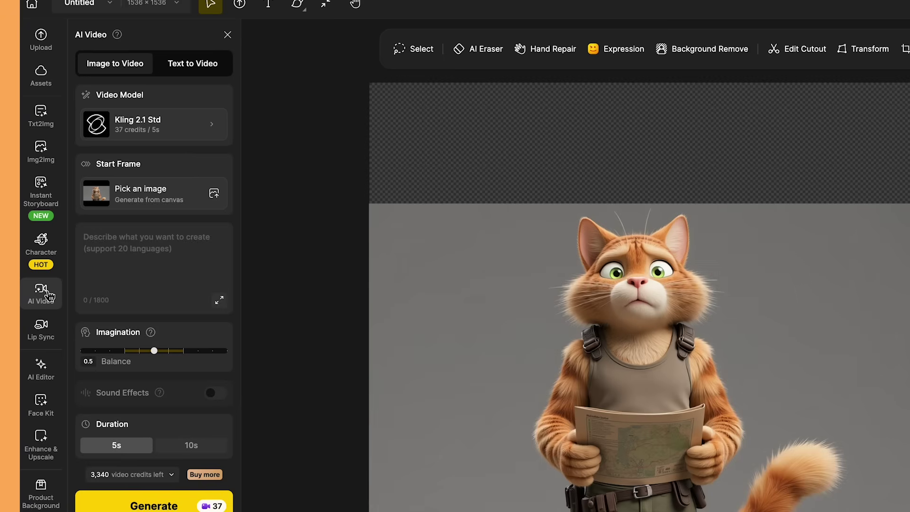
click(154, 125)
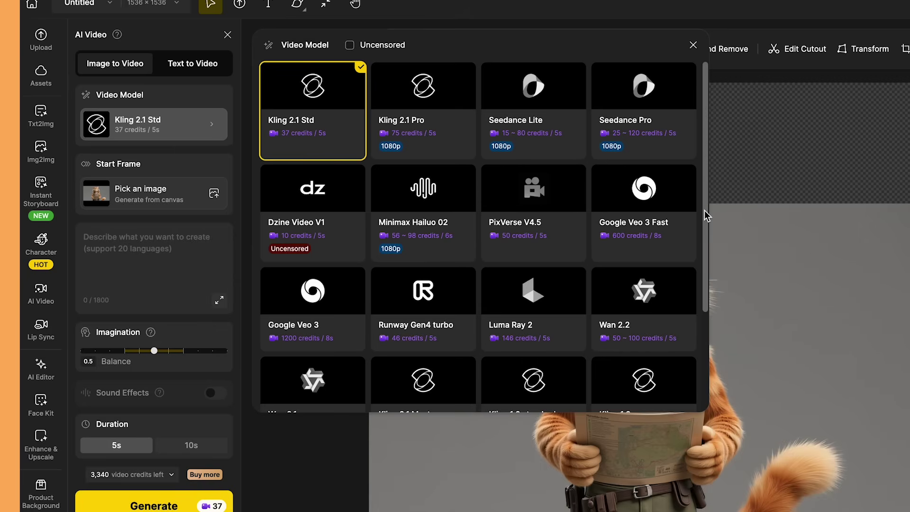
drag(704, 210, 711, 158)
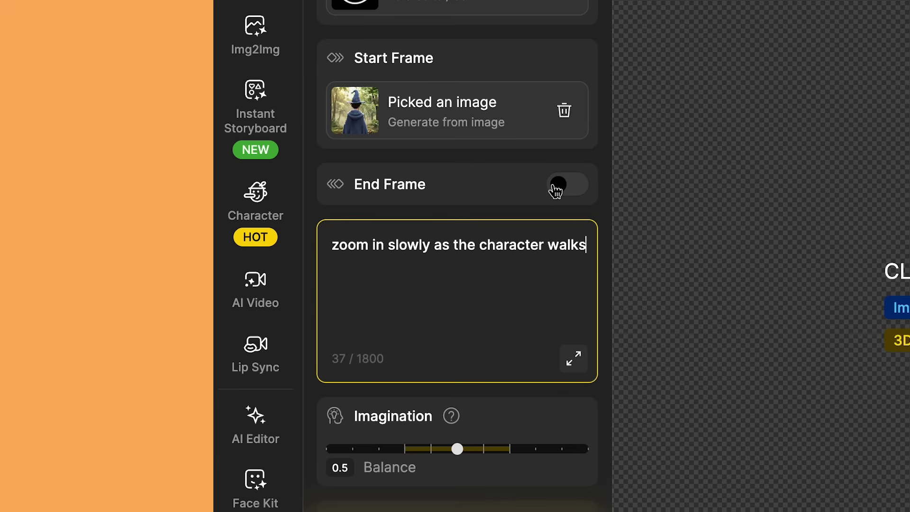
- Turn on Sound Effects for the wizard walking video
scroll(502, 266, down, 3)
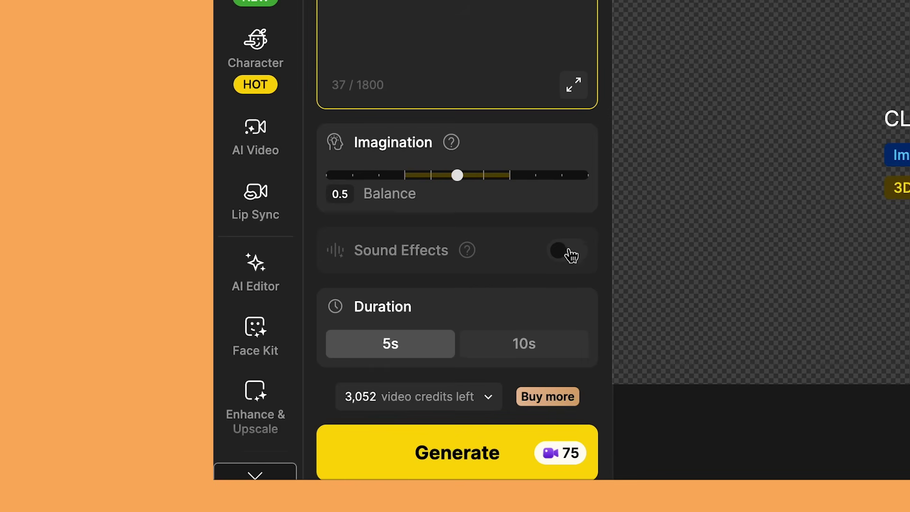
click(571, 254)
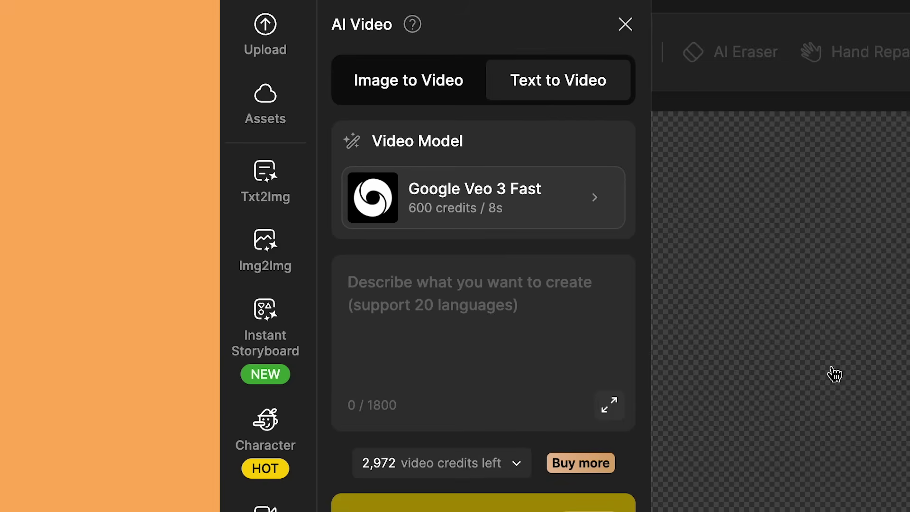
- Paste the THE WIZARD AND THE APPRENTICE title-sequence prompt into the video description box
click(506, 366)
text(a cinematic title sequence with the title 'THE WIZARD AND THE APPRENTICE', on a spell book in a harry potter style font)
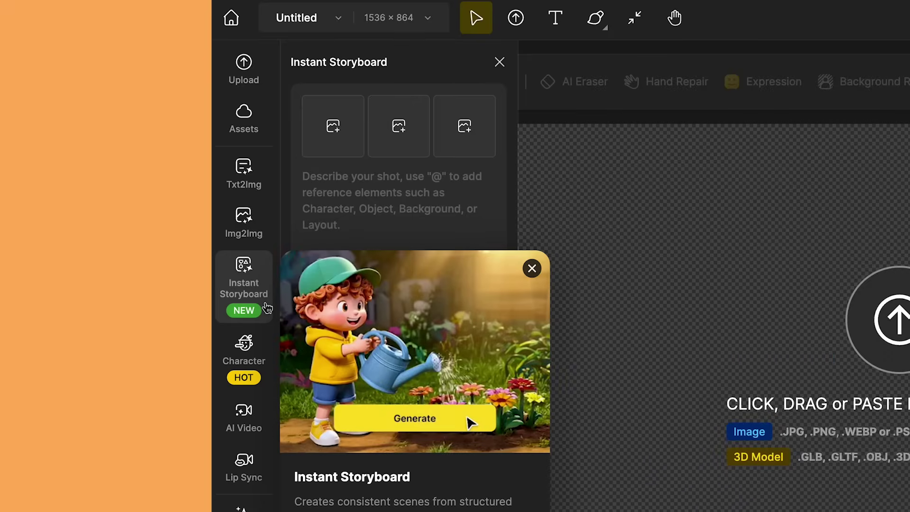
- Dismiss the Instant Storyboard intro and browse saved characters as a storyboard reference image
click(267, 308)
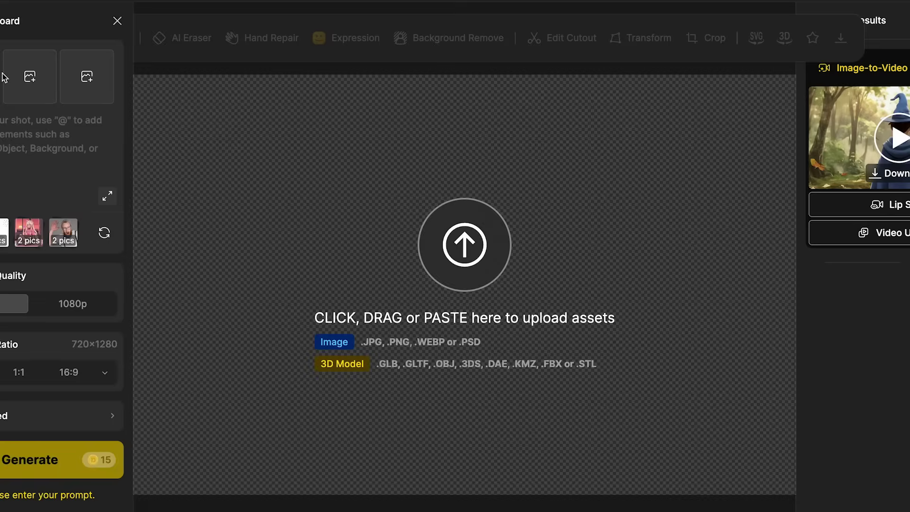
click(394, 184)
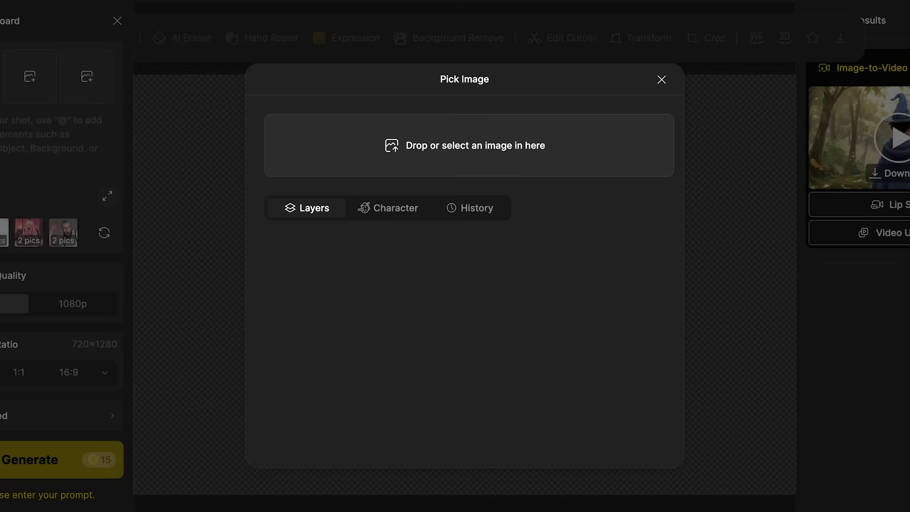
click(394, 208)
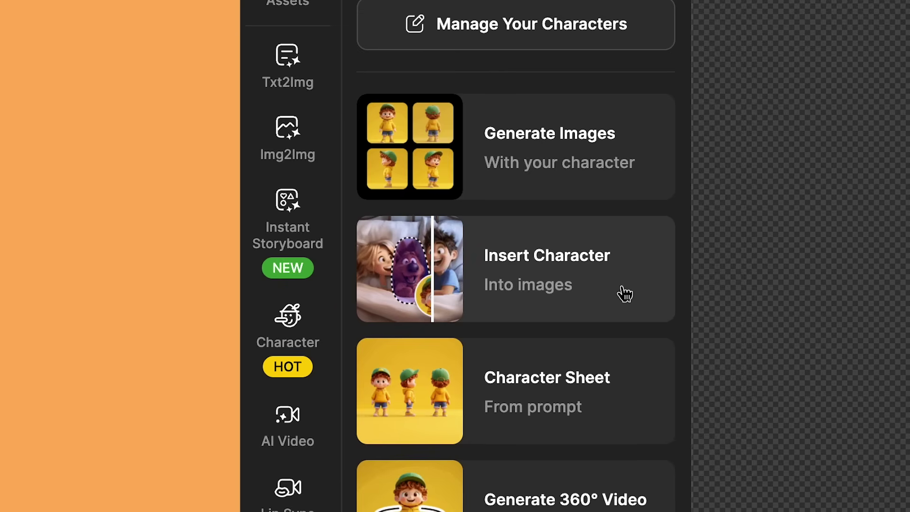
- Insert Bobby beside the wizard, scratching his head while looking at him, and open Camera settings
click(625, 295)
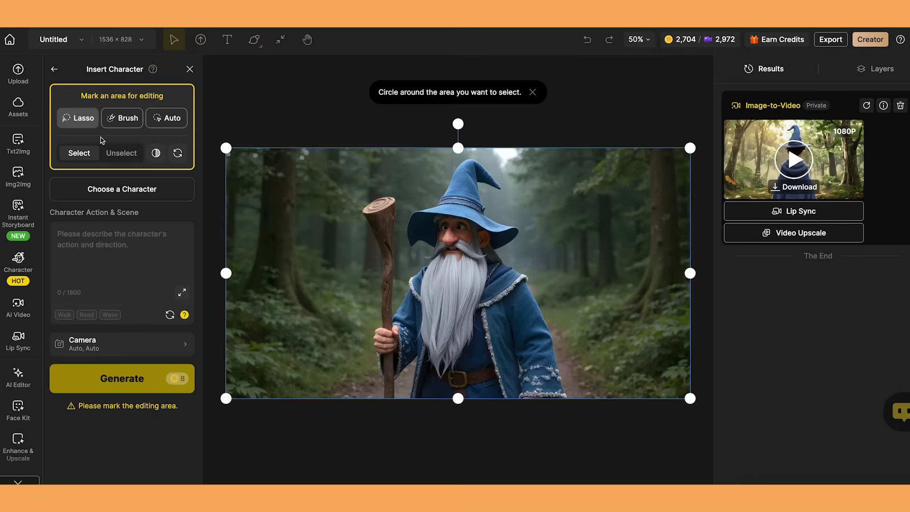
mouse_move(367, 402)
mouse_down()
mouse_move(351, 183)
mouse_move(275, 159)
mouse_move(236, 185)
mouse_move(229, 374)
mouse_up()
click(112, 171)
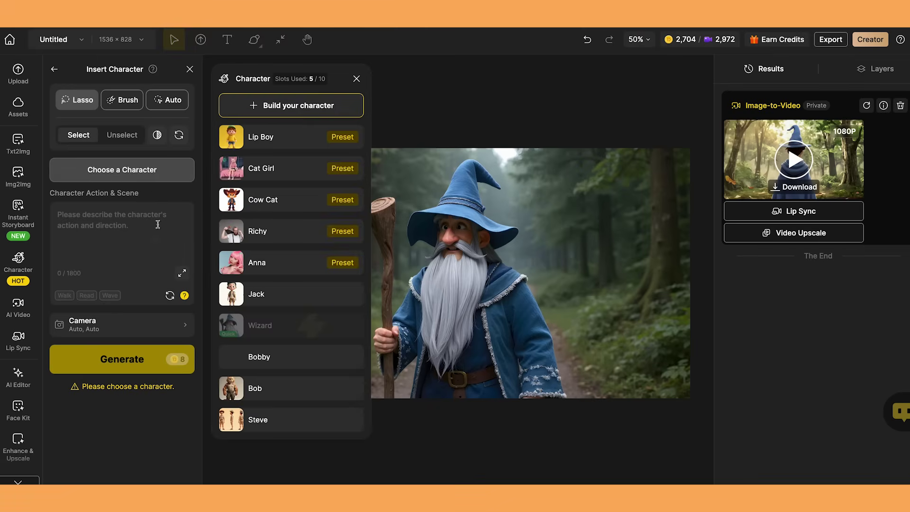
click(262, 358)
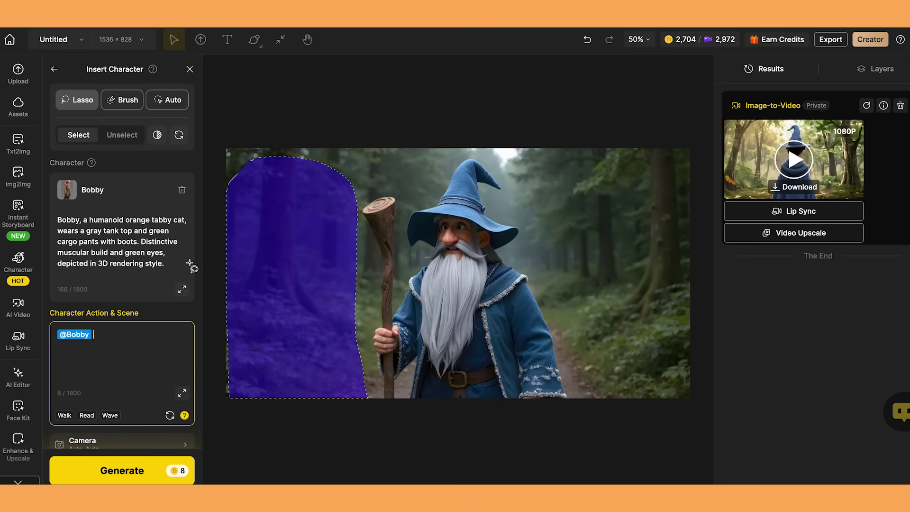
text(is scratching his head while looking at the wizard)
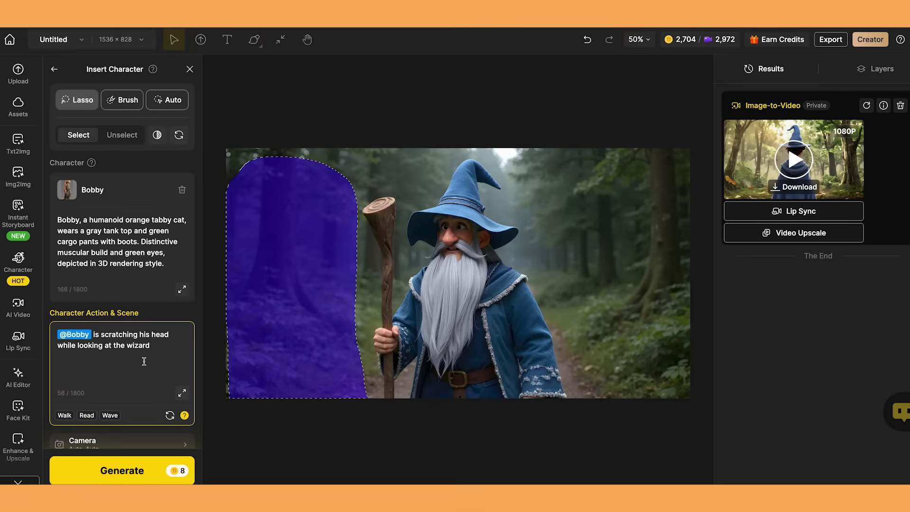
click(122, 440)
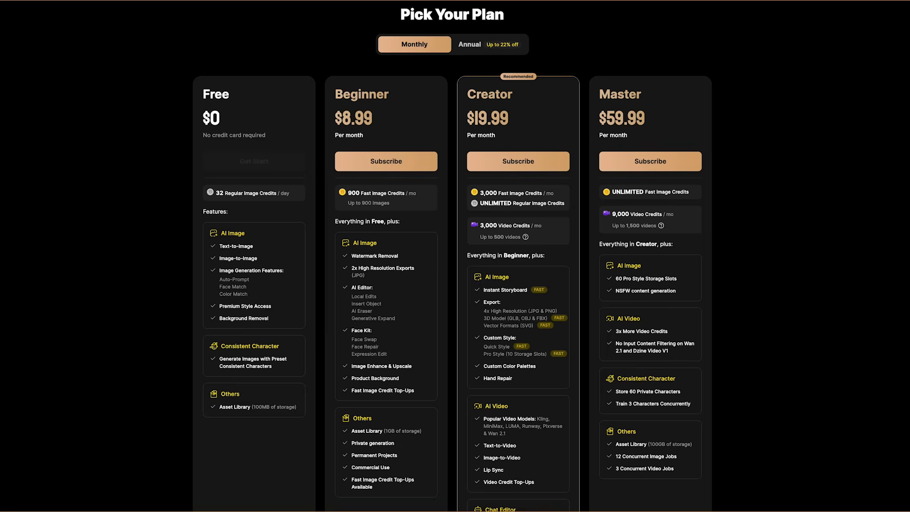
- Scroll the pricing page down to the Custom Plan for Team quoting $59.97/month for 3 people
scroll(452, 255, down, 2)
scroll(452, 256, down, 4)
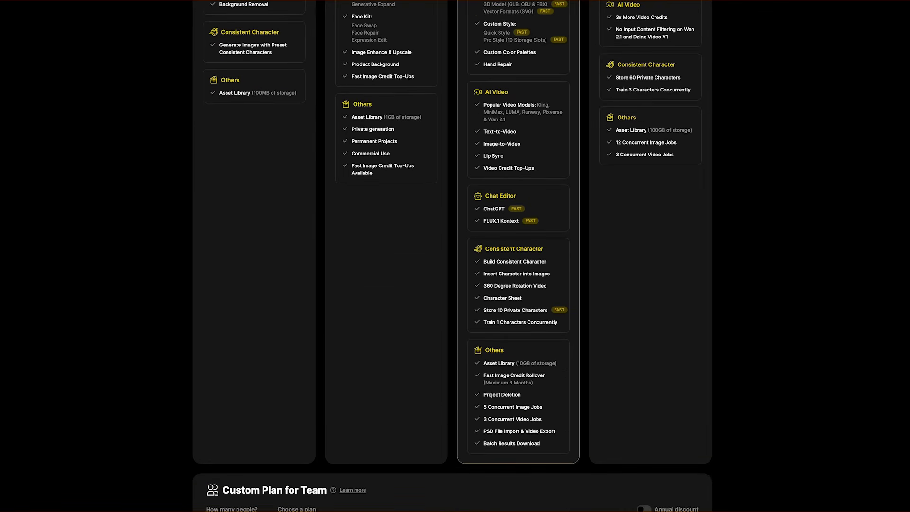
scroll(452, 256, down, 1)
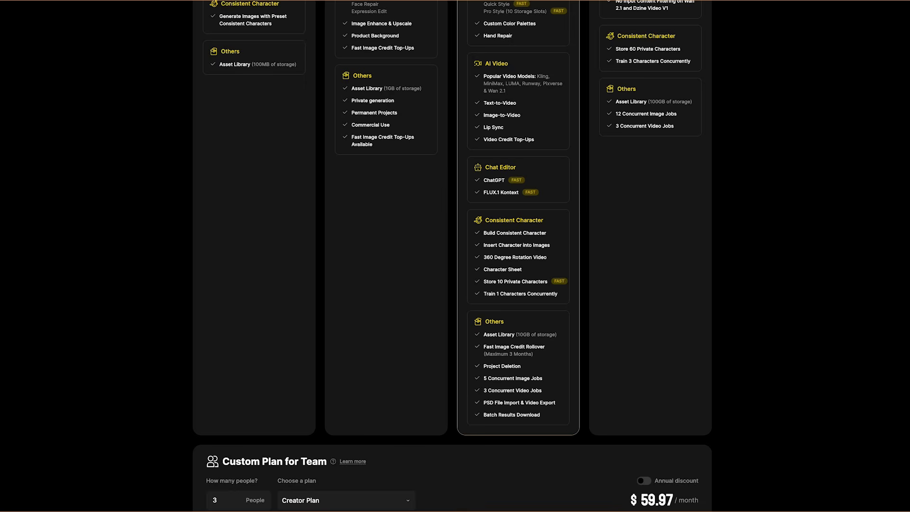